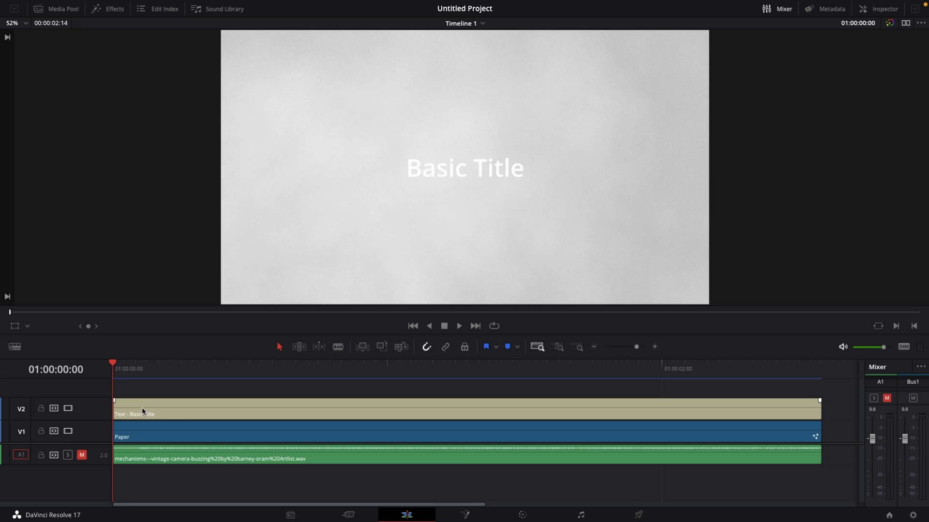
Show the Basic Title clip's properties in a full-height Inspector and place the playhead at 01:00:00:10.
left_click(142, 410)
mouse_move(129, 369)
left_mouse_down()
mouse_move(149, 369)
mouse_move(110, 368)
left_mouse_up()
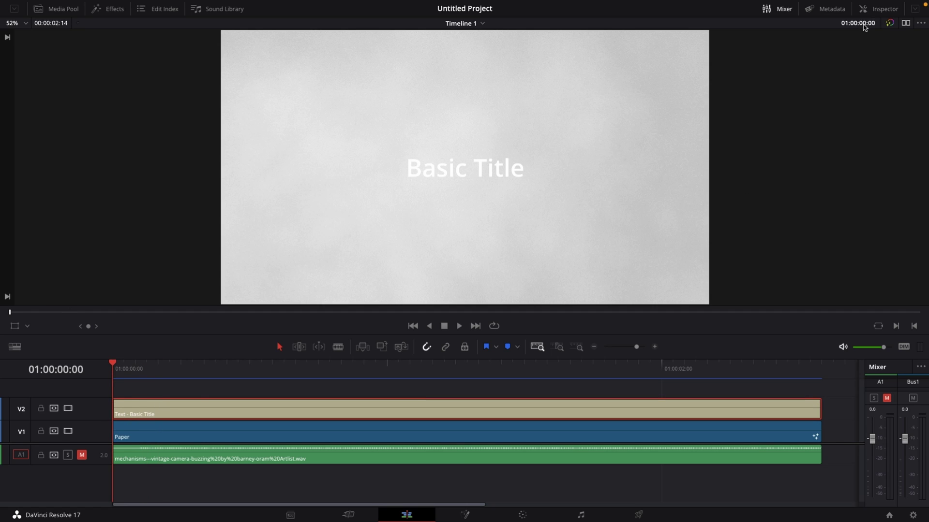
left_click(877, 7)
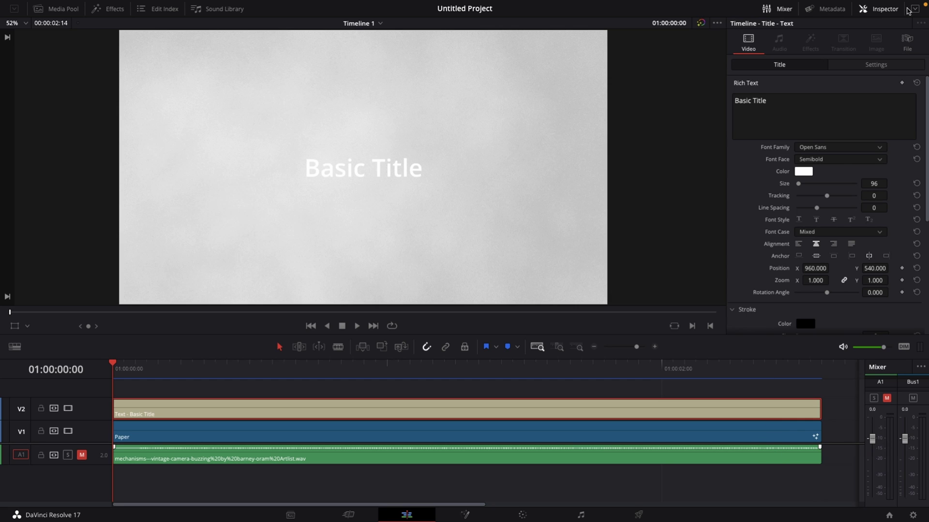
left_click(914, 11)
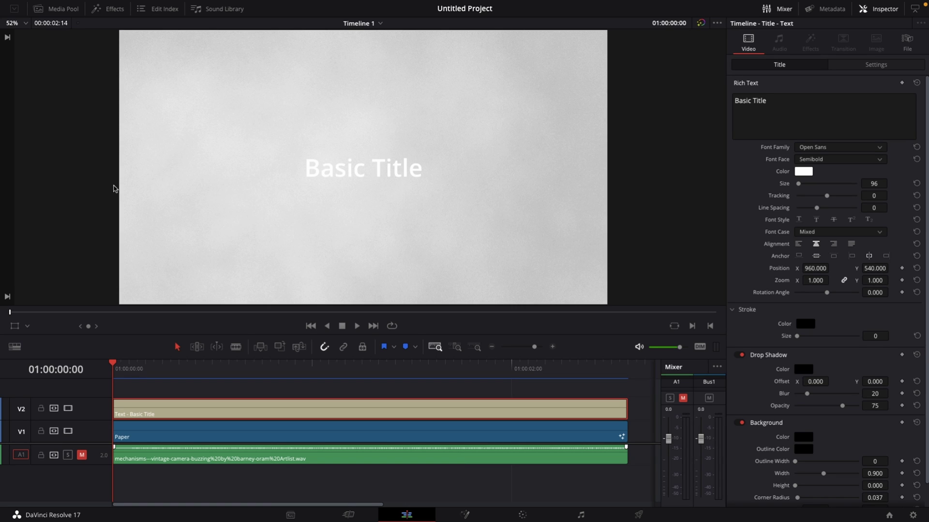
left_click(195, 367)
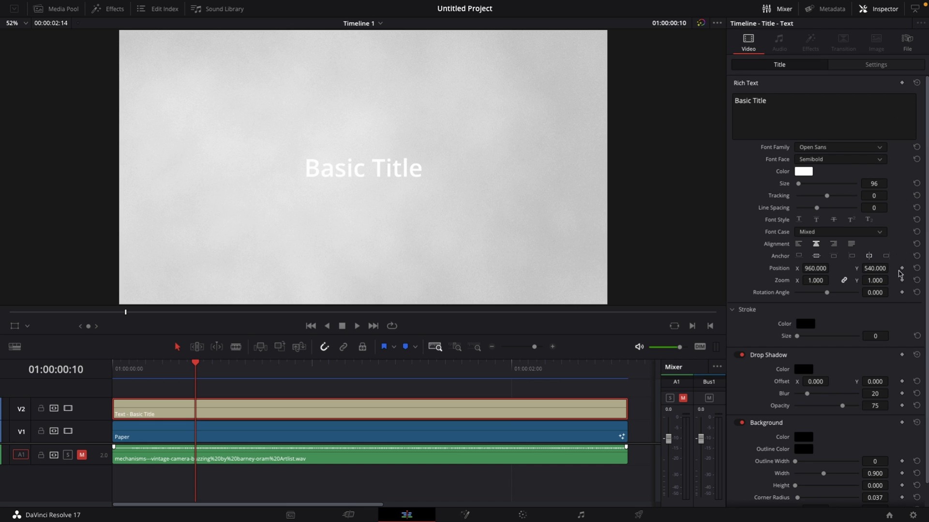
Examine which parameters of the title, the Paper generator and the audio clip can be keyframed.
scroll(889, 357, "down", 1)
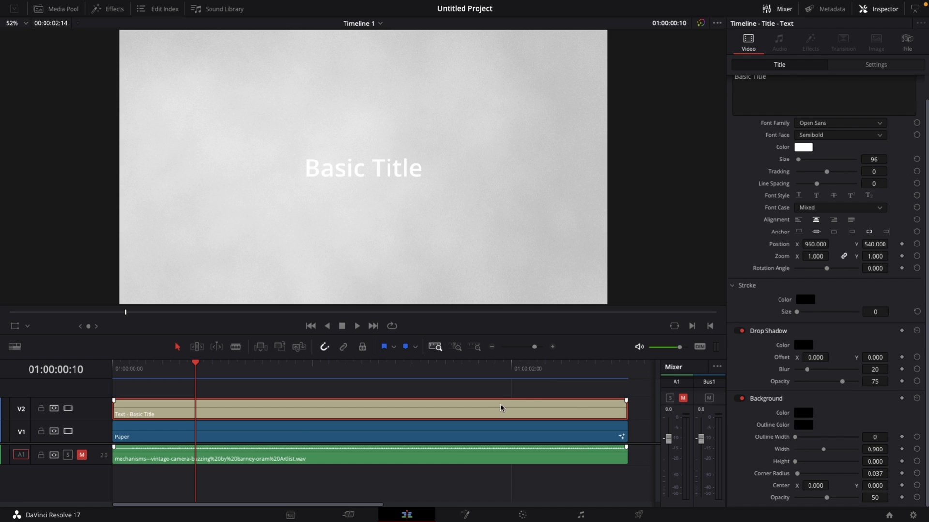
left_click(301, 434)
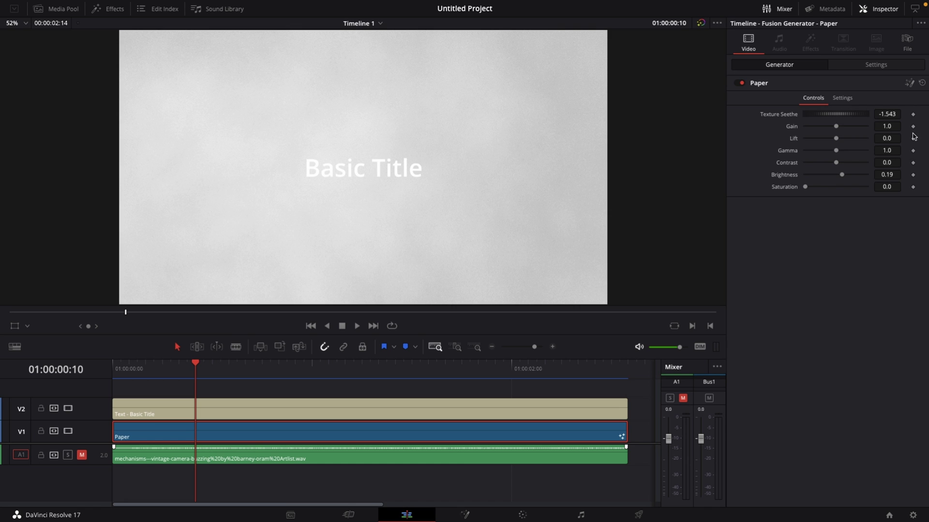
left_click(412, 459)
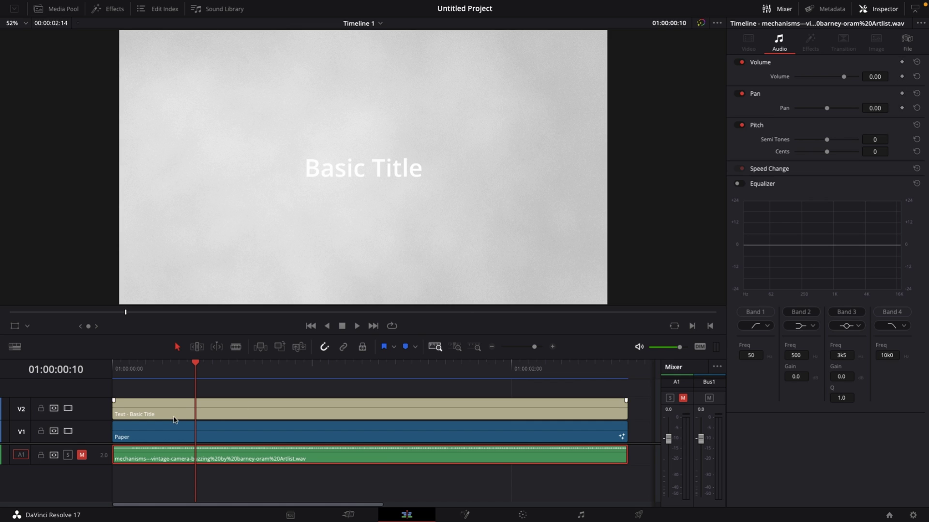
Add a Position keyframe to the Basic Title clip at 01:00:00:10, then return the playhead to the timeline start.
left_click(168, 411)
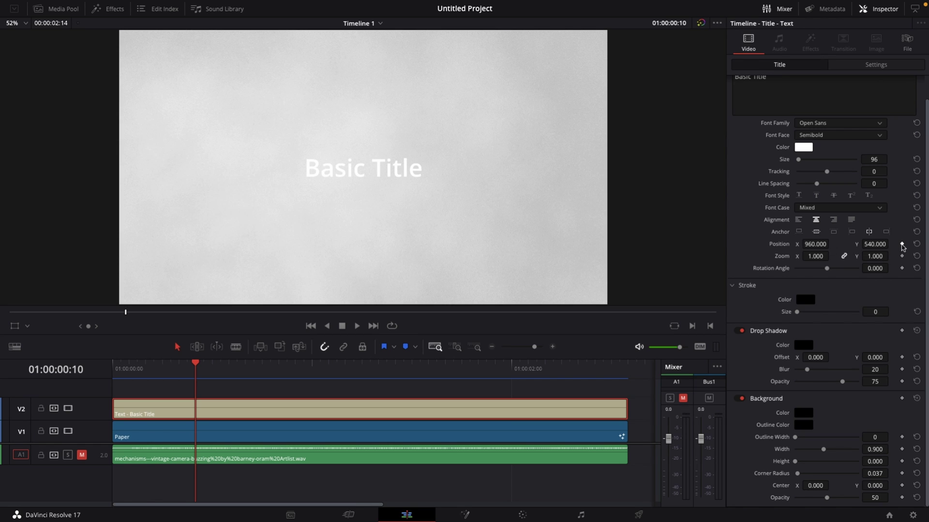
left_click(902, 244)
left_click_drag(196, 363, 112, 363)
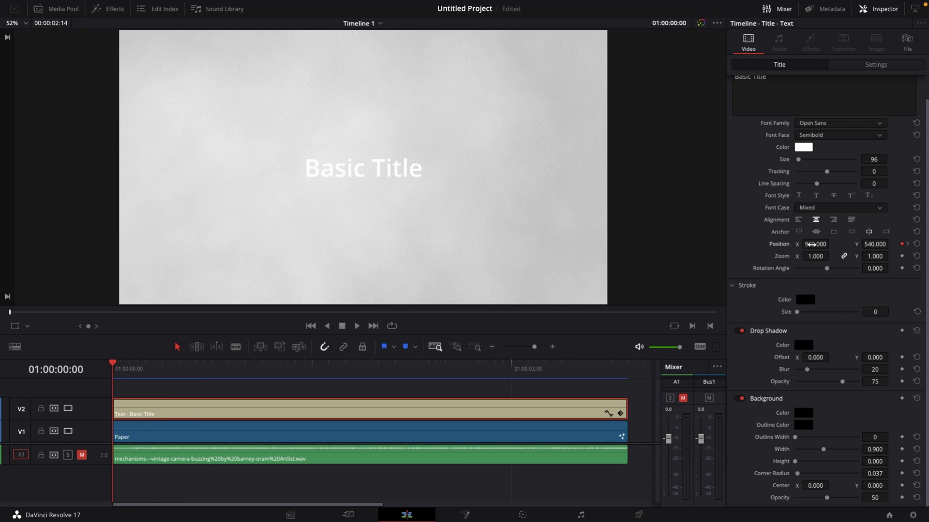
Set the title's X position to -265 at the timeline start and save the project.
mouse_move(813, 244)
left_mouse_down()
mouse_move(795, 245)
mouse_move(813, 246)
left_mouse_up()
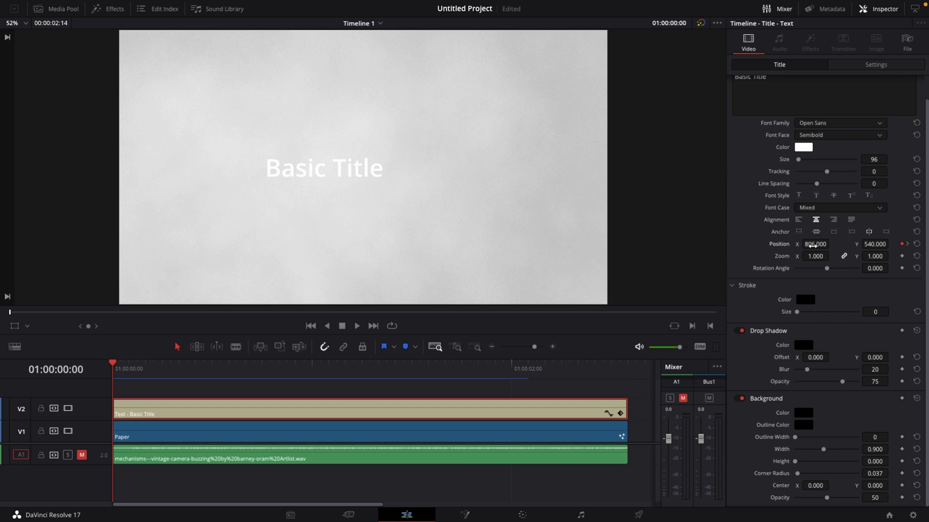
key("ctrl+z")
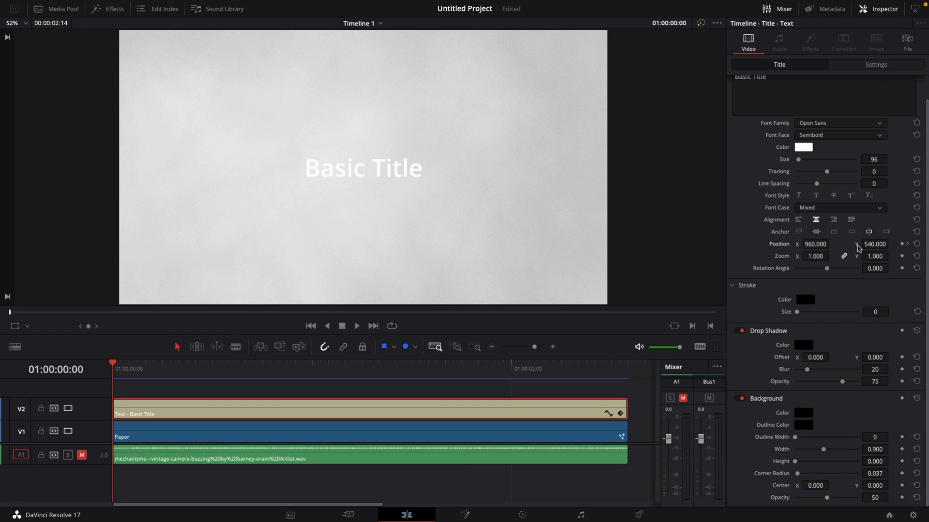
key("ctrl+s")
mouse_move(817, 245)
left_mouse_down()
mouse_move(832, 244)
mouse_move(810, 244)
left_mouse_up()
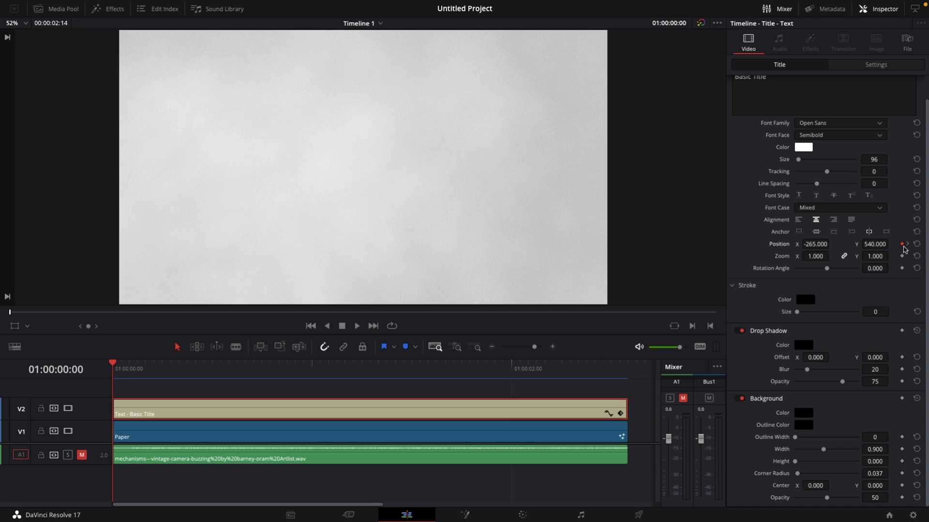
Step between the title's two Position keyframes and play back the slide-in animation.
left_click(907, 243)
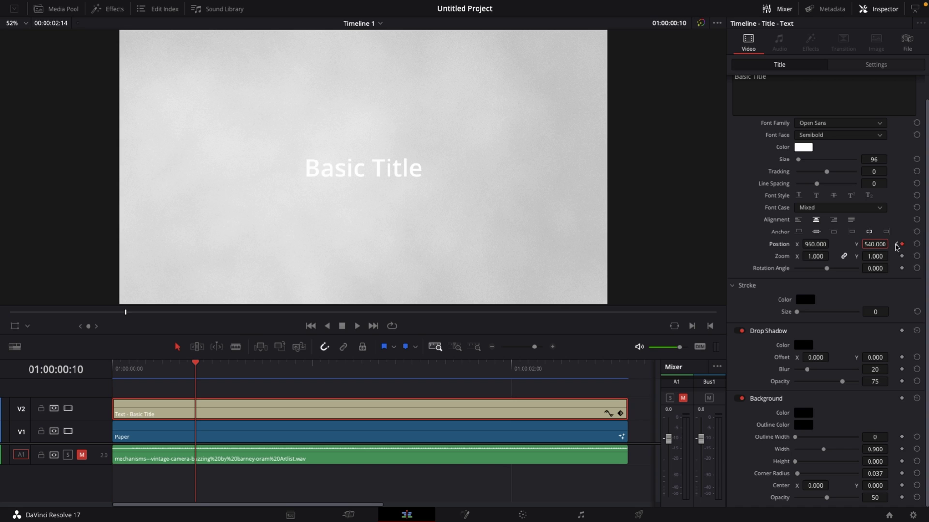
left_click(896, 245)
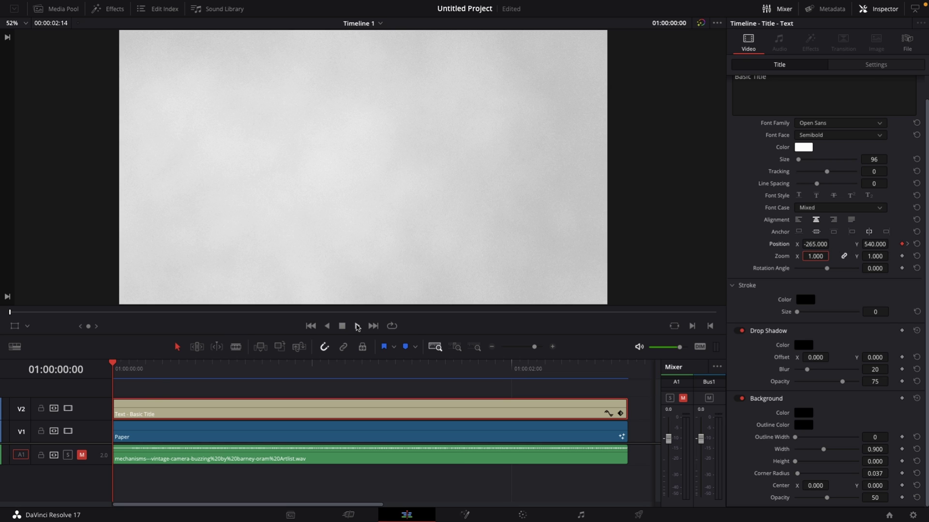
left_click(357, 326)
left_click(357, 325)
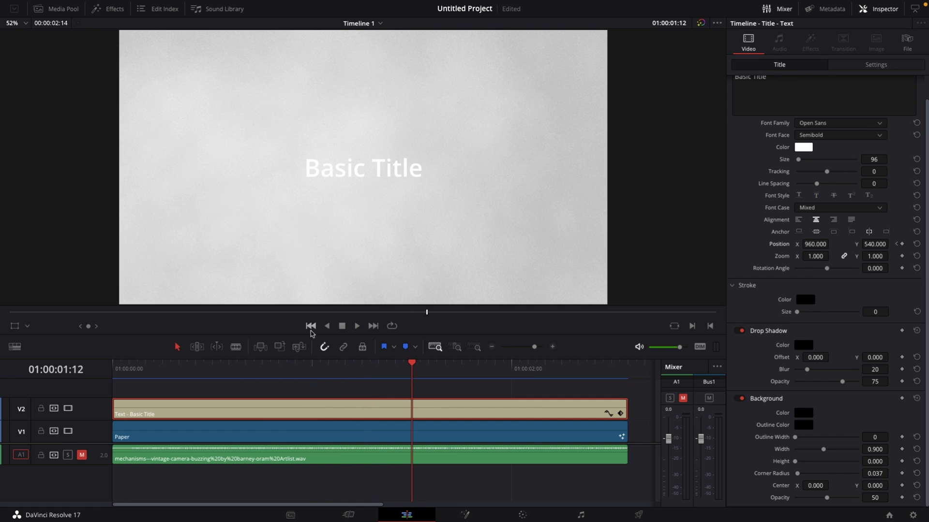
Set the title's X position to -283 at the clip's last frame, 01:00:02:14.
left_click(211, 368)
left_click_drag(211, 371, 197, 370)
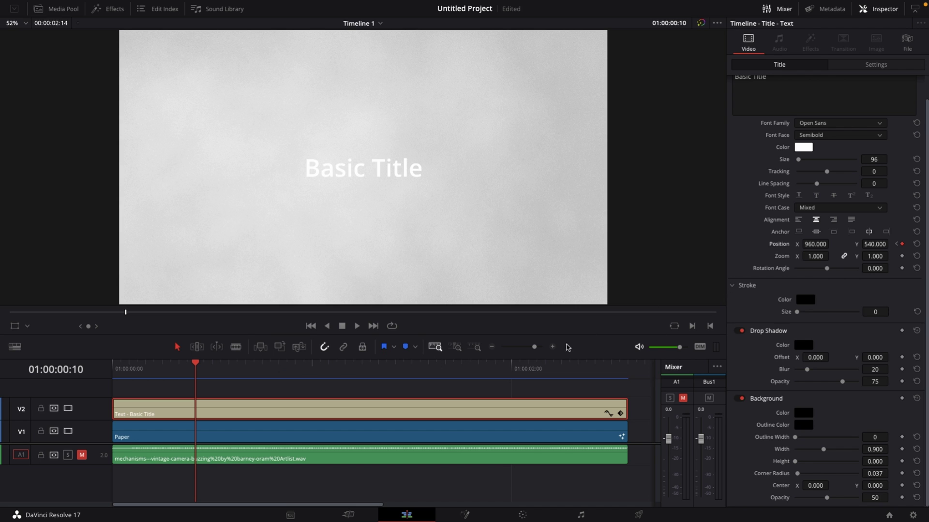
left_click(614, 363)
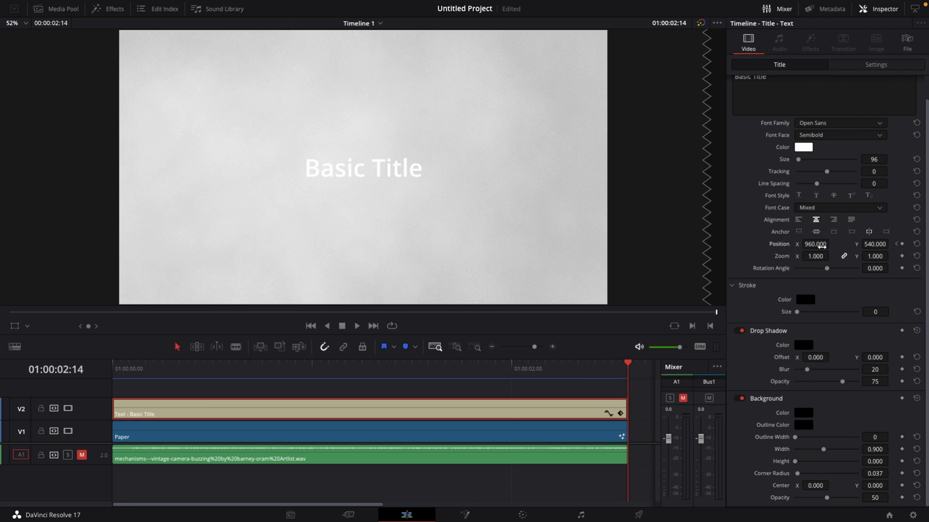
left_click_drag(832, 244, 831, 244)
Play the timeline from the start and check the title's position at 01:00:00:10, 01:00:02:00 and the last keyframe.
left_click_drag(392, 372, 112, 368)
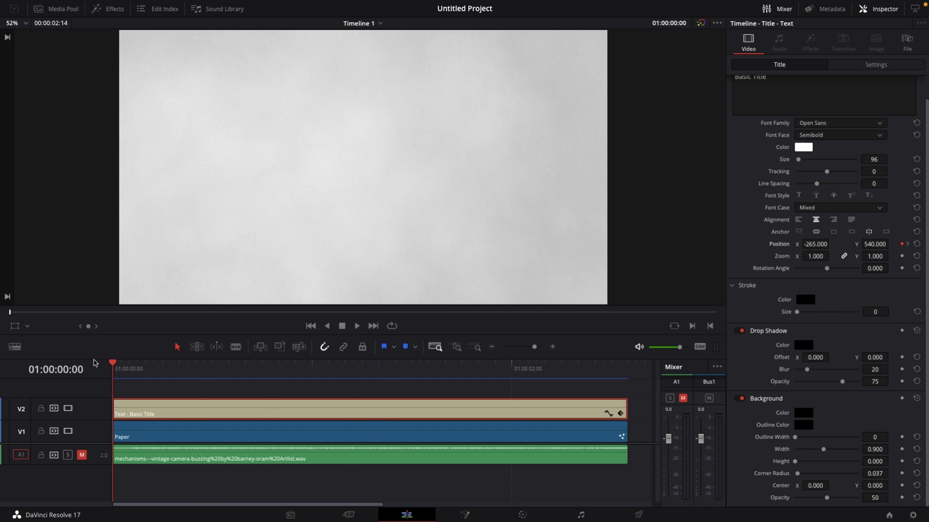
left_click(357, 325)
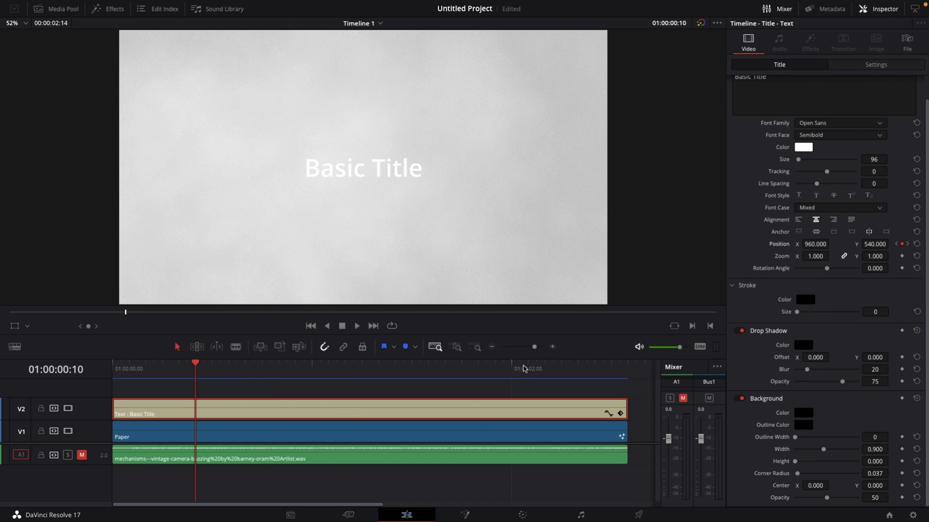
left_click(511, 368)
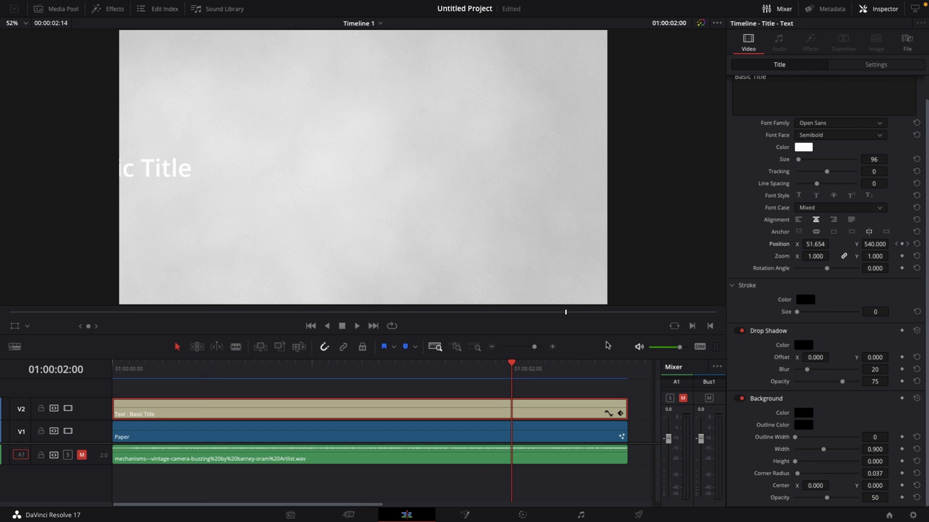
left_click(907, 244)
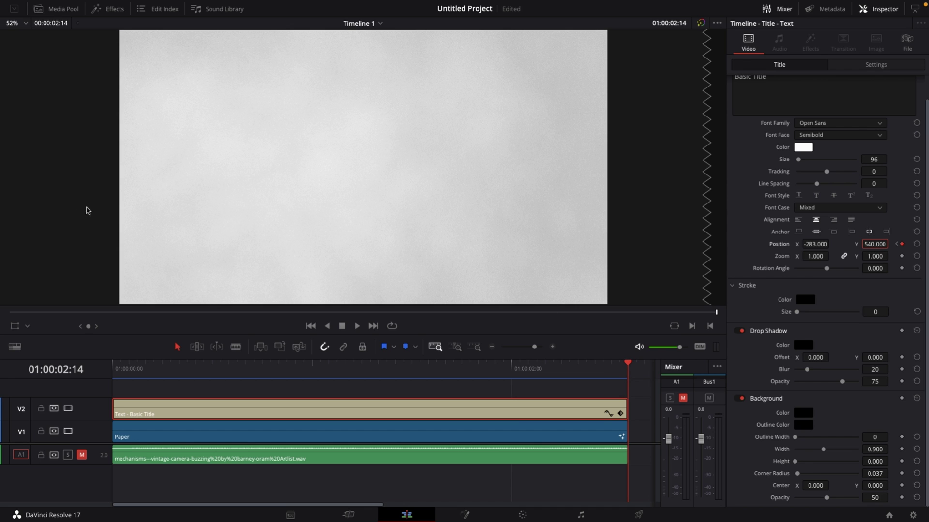
Delete the title's Position keyframe at the last frame and save the project.
left_click(902, 246)
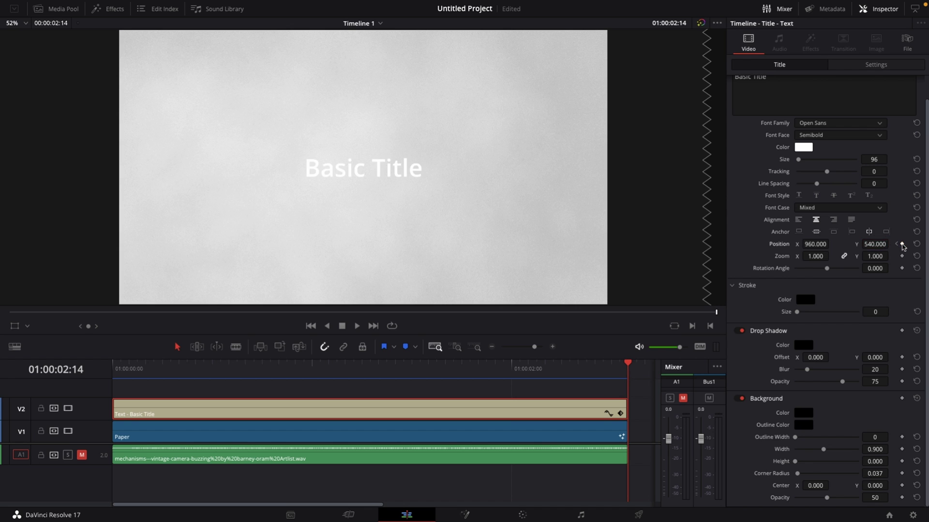
key("ctrl+s")
Add a Position keyframe to the centred title at 01:00:02:00 and set its X position to -601 at 01:00:02:14.
mouse_move(626, 364)
left_mouse_down()
mouse_move(518, 369)
mouse_move(511, 382)
left_mouse_up()
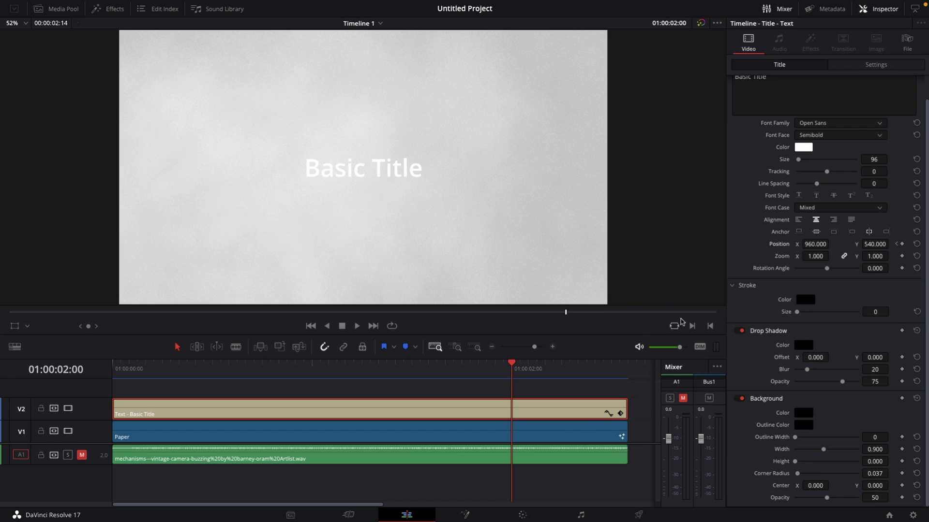
left_click(901, 244)
left_click_drag(345, 368, 616, 363)
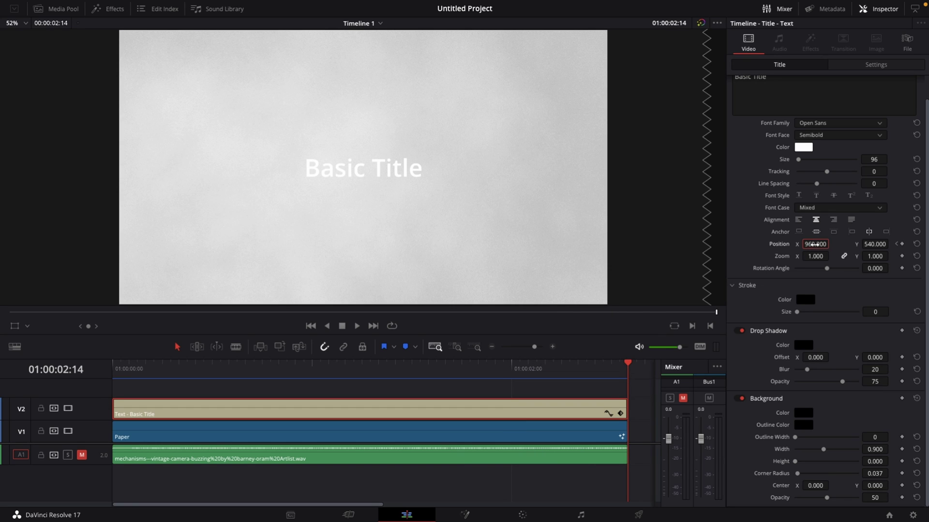
left_click_drag(814, 244, 716, 244)
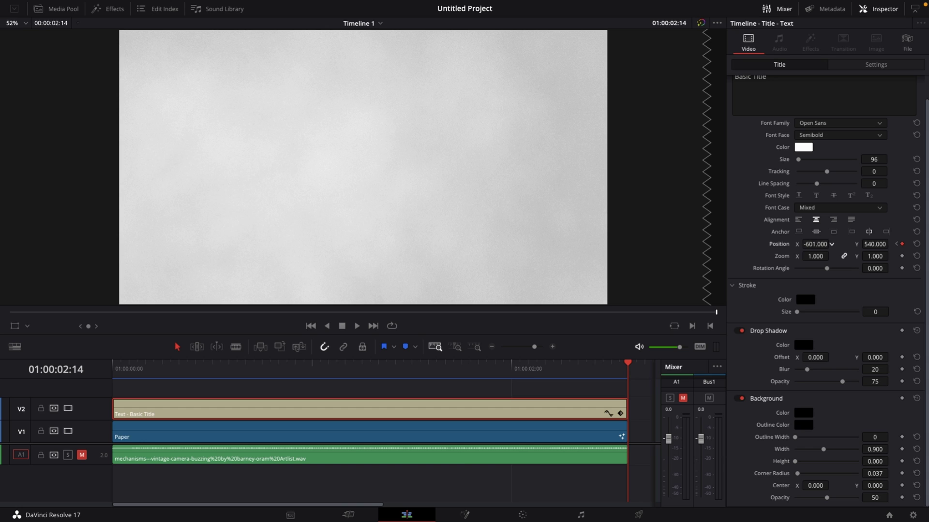
Play the timeline from the start to preview the title sliding in and holding in the centre.
left_click(114, 371)
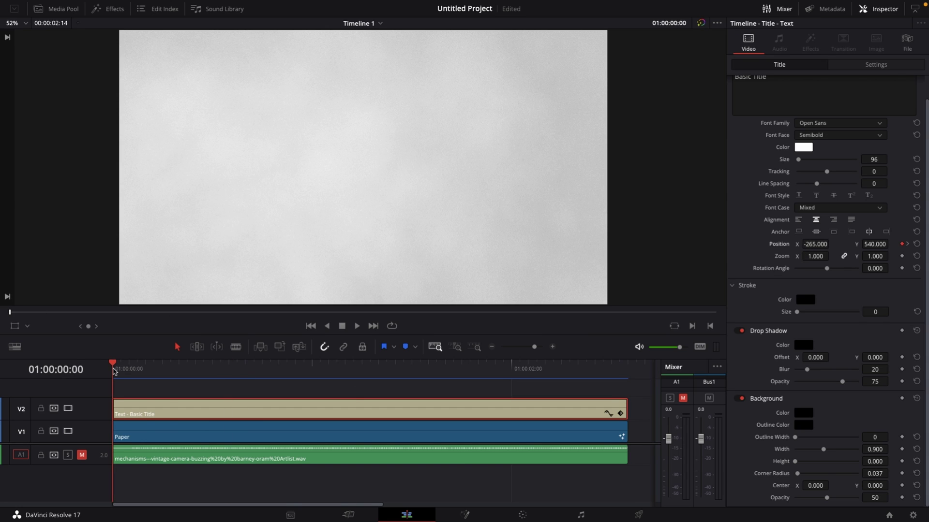
key("space")
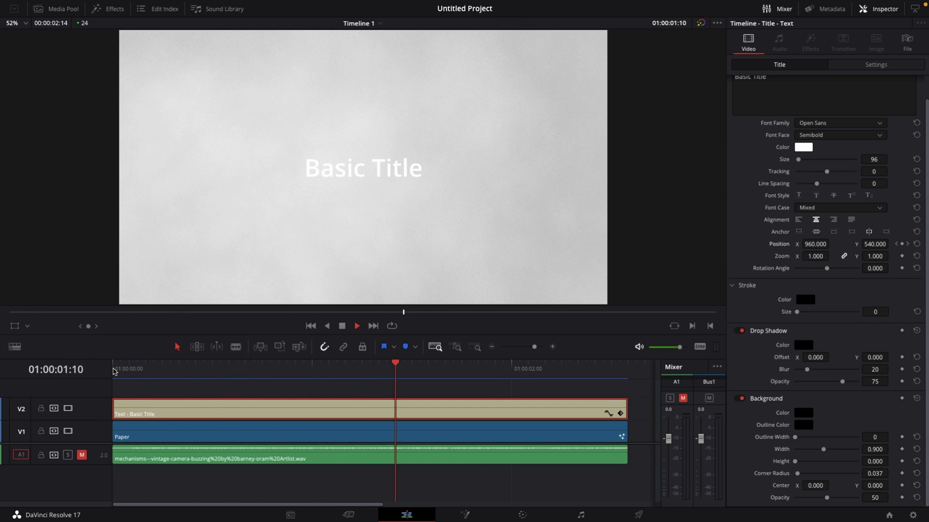
key("space")
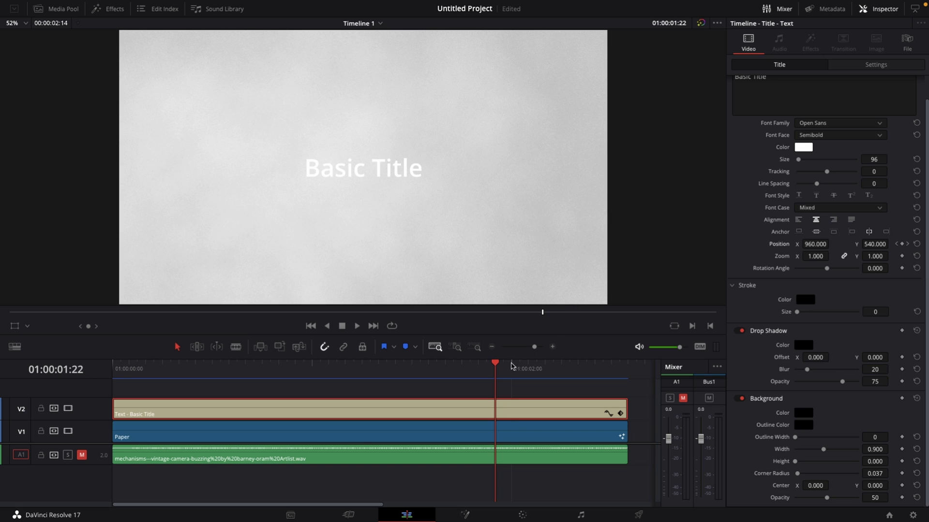
Step frame by frame through the title's slide-out from 01:00:02:00 to the end of the clip.
left_click(512, 363)
key("Right")
key("Right")
key("Right")
key("Right")
key("Right")
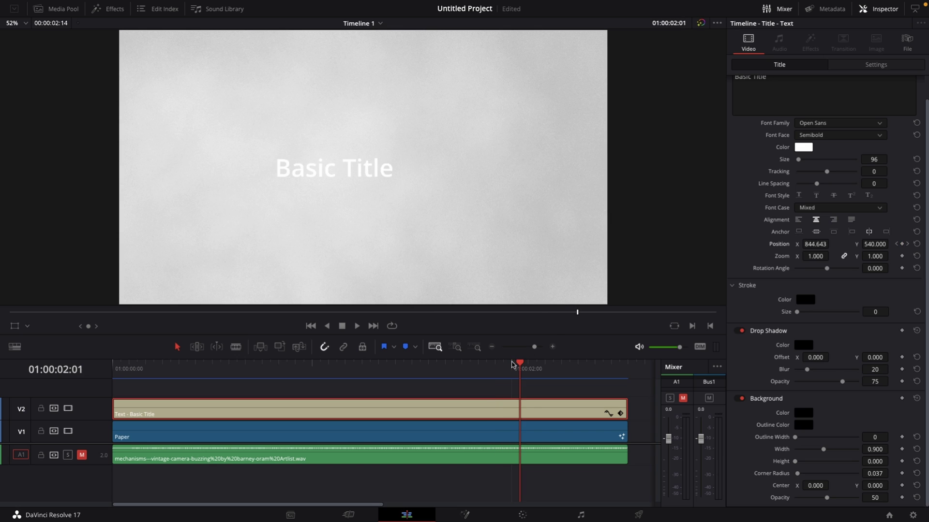
key("Right")
key("Right")
key("Right")
key("Right")
key("Right")
key("Right")
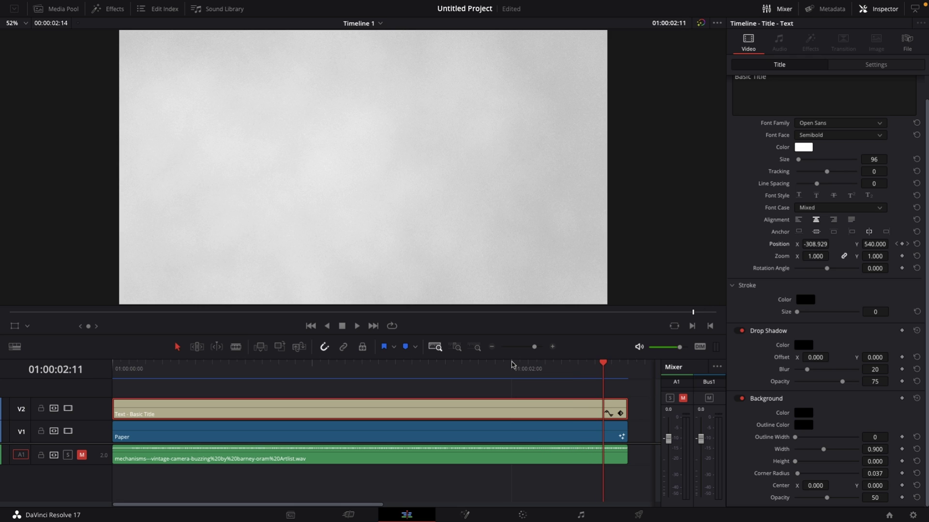
key("Right")
key("Right")
key("Right")
key("[")
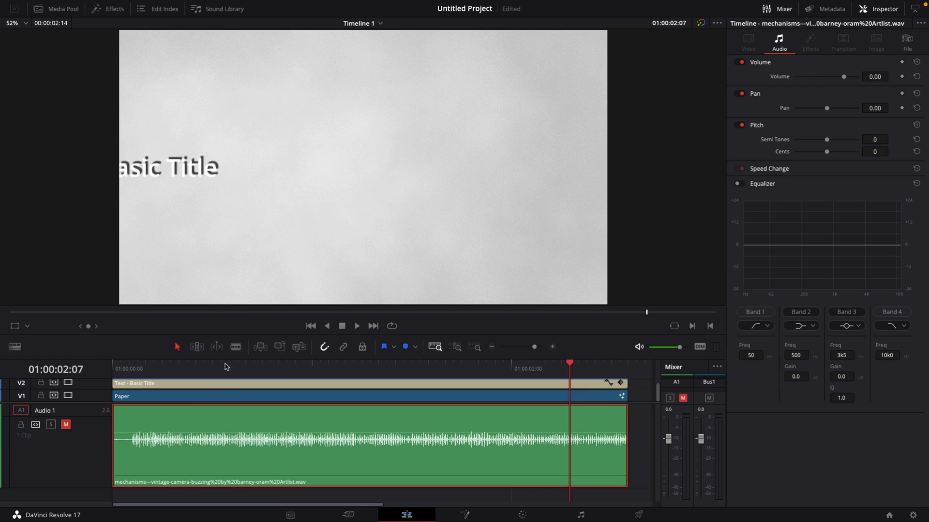
Try raising the camera-buzzing audio clip's overall volume to 3.06 with the playhead at 01:00:00:03.
left_click(212, 366)
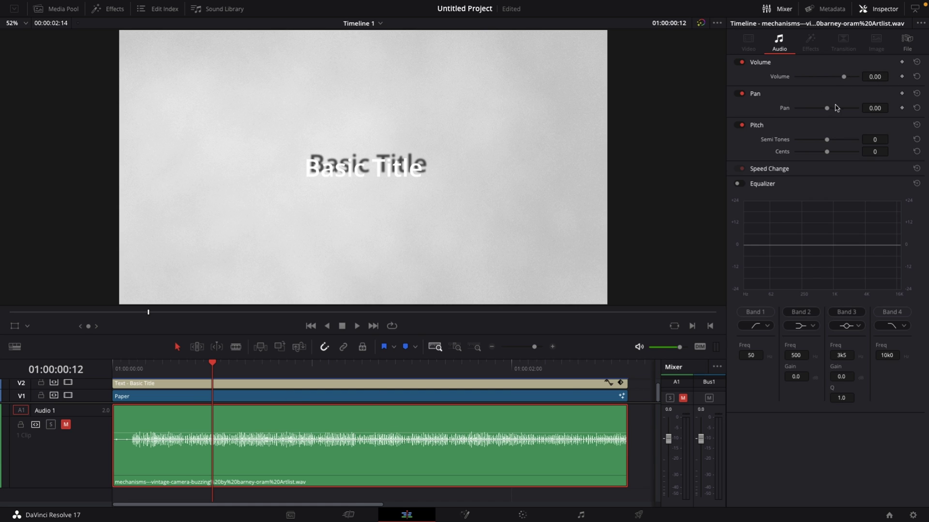
left_click(137, 368)
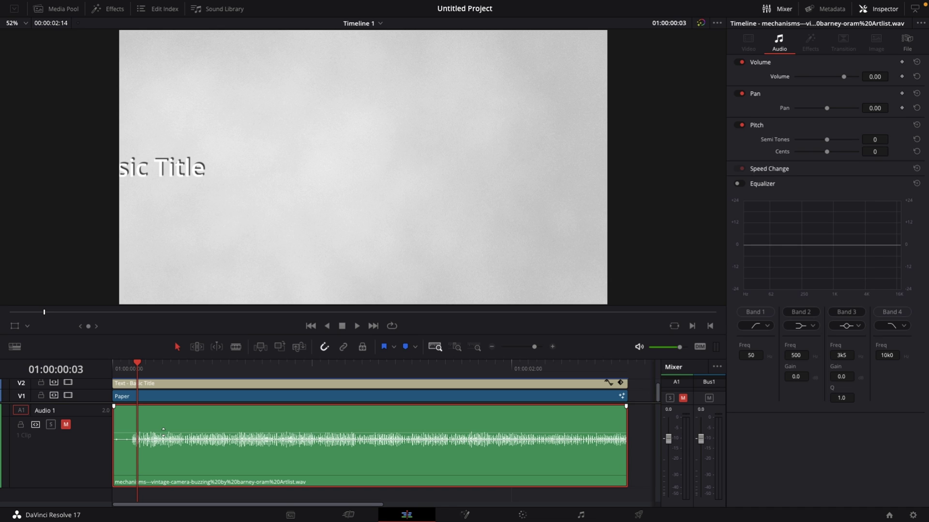
left_click_drag(163, 430, 166, 426)
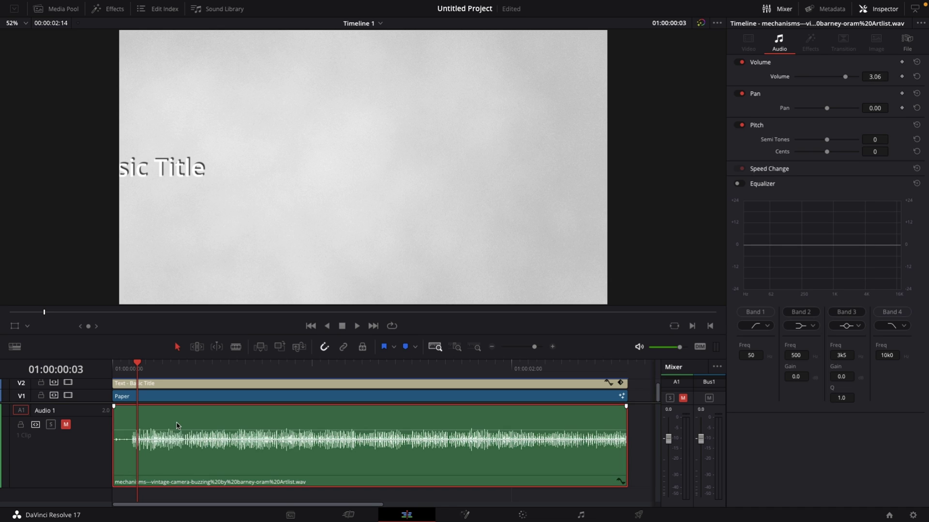
key("ctrl+z")
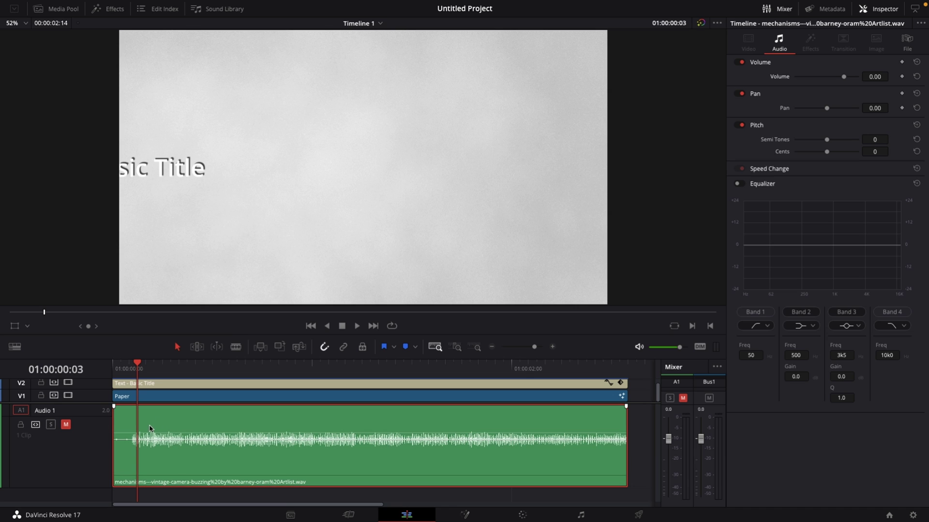
Add nine volume keyframes along the first two-thirds of the camera-buzzing audio clip's volume line.
left_click(153, 433, "alt")
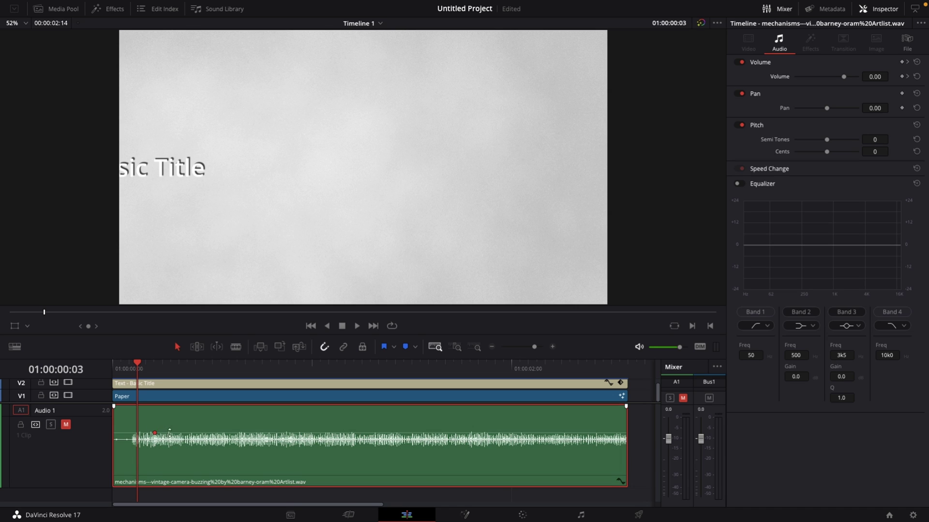
left_click(205, 433, "alt")
left_click(237, 433, "alt")
left_click(279, 432, "alt")
left_click(354, 433, "alt")
left_click(379, 433, "alt")
Shape the audio volume between keyframe pairs: raise the first section to 8.67, lower the second, boost the third and lower the last.
left_click_drag(163, 433, 163, 422)
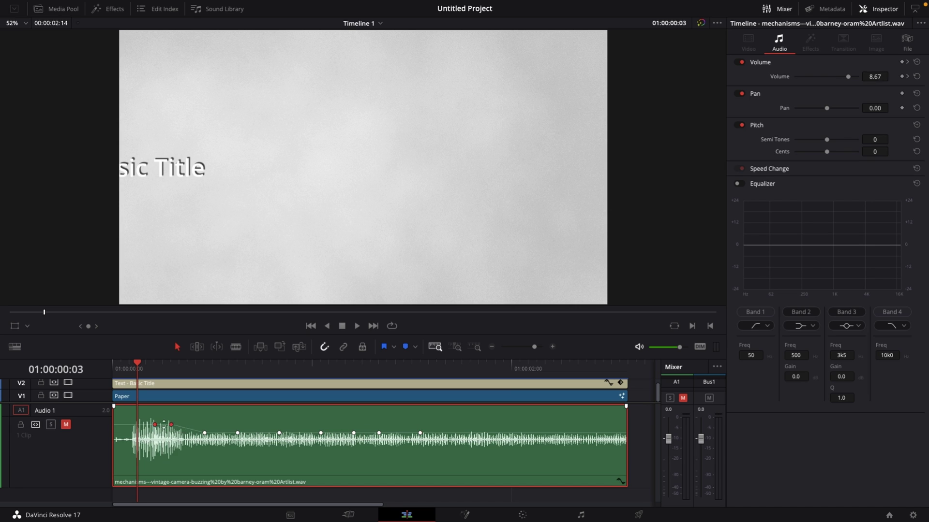
left_click_drag(218, 437, 219, 445)
left_click_drag(298, 433, 299, 416)
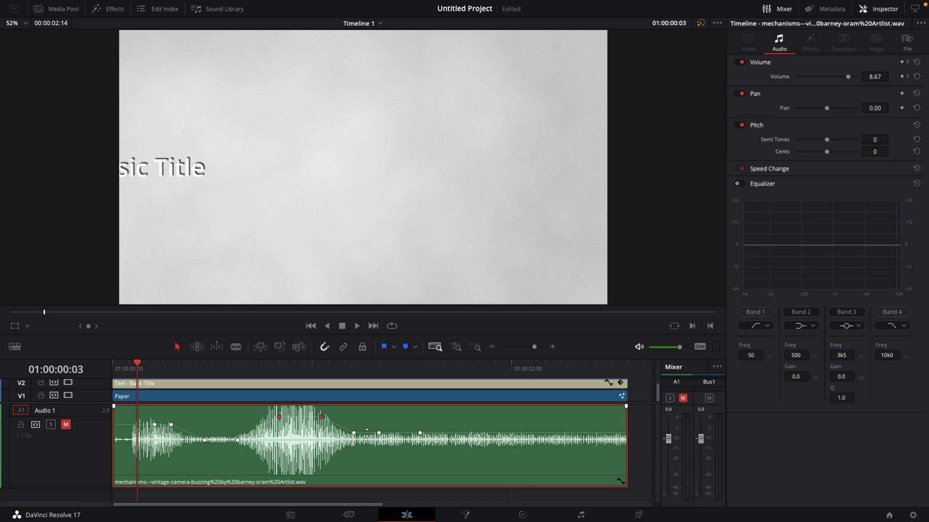
left_click_drag(390, 430, 393, 442)
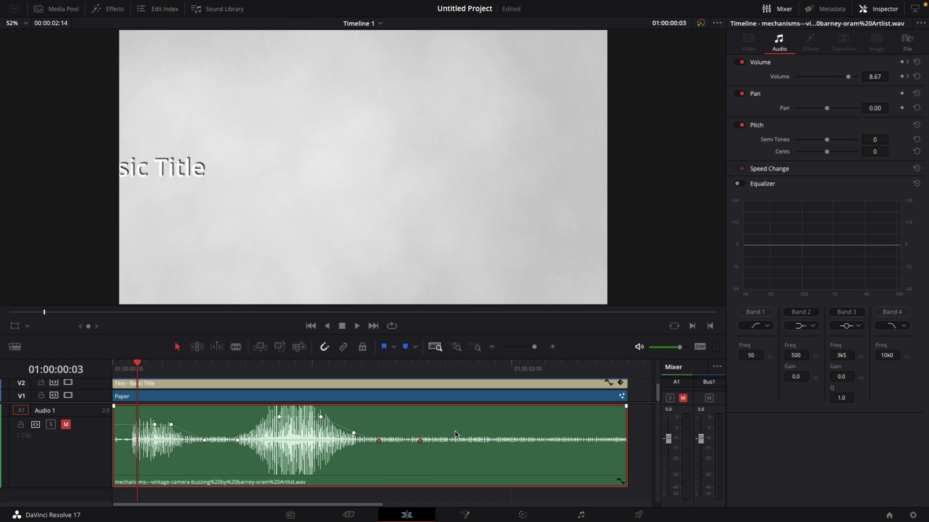
Undo the most recent volume keyframe edits on the camera-buzzing audio clip.
key("ctrl+s")
key("ctrl+z")
key("ctrl+z")
key("ctrl+z")
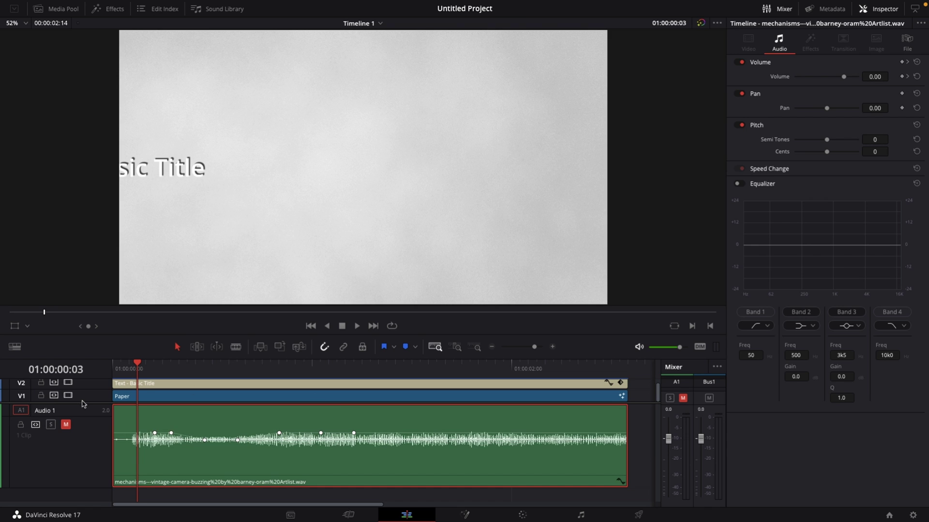
Increase the height of the Video 2 track and expand the Basic Title clip's keyframe tracks in the timeline.
scroll(84, 405, "up", 3)
left_click_drag(89, 407, 89, 392)
left_click(191, 405)
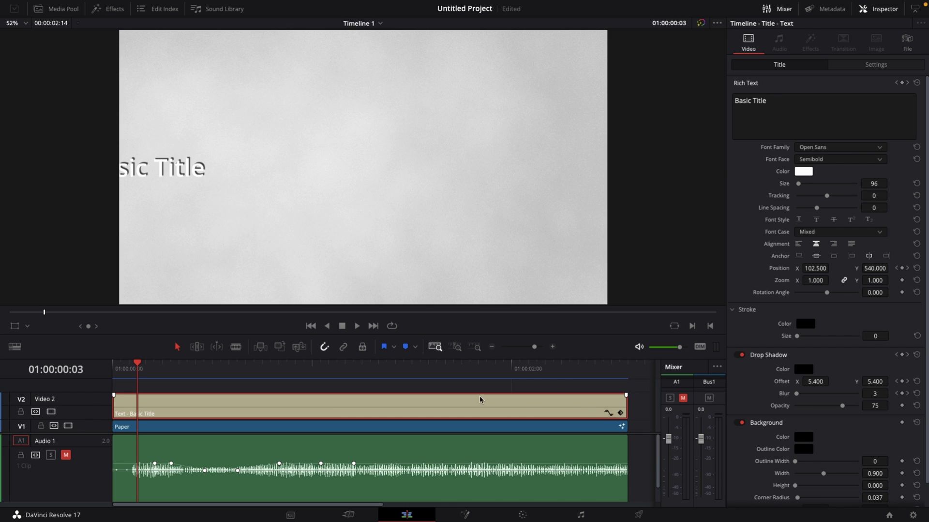
left_click(621, 413)
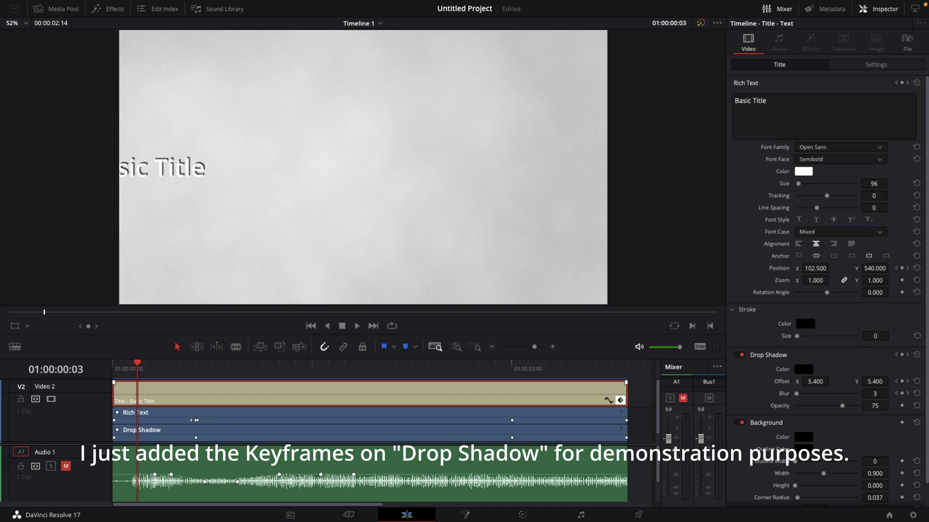
Move the title's slide-in end keyframe in the Rich Text track to 01:00:00:15 and play the slide-in from the start.
left_click_drag(195, 420, 241, 420)
left_click(236, 368)
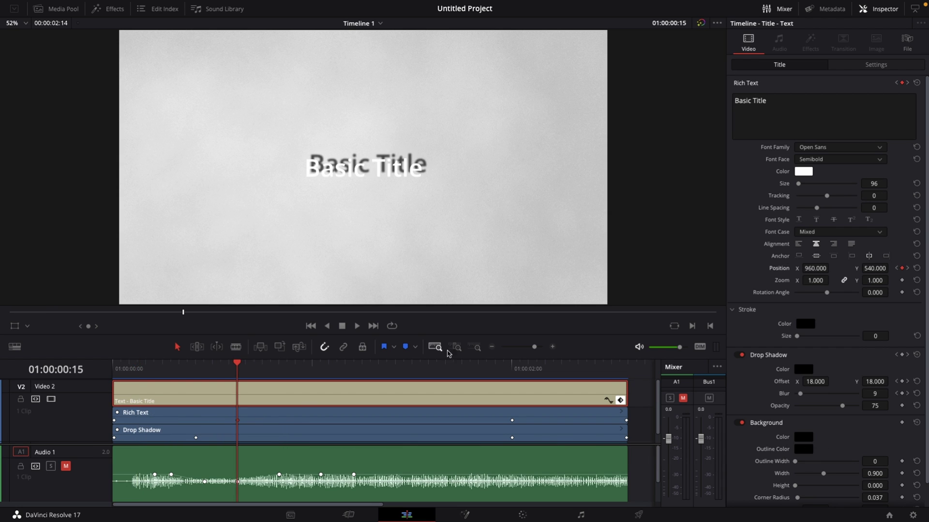
left_click(116, 368)
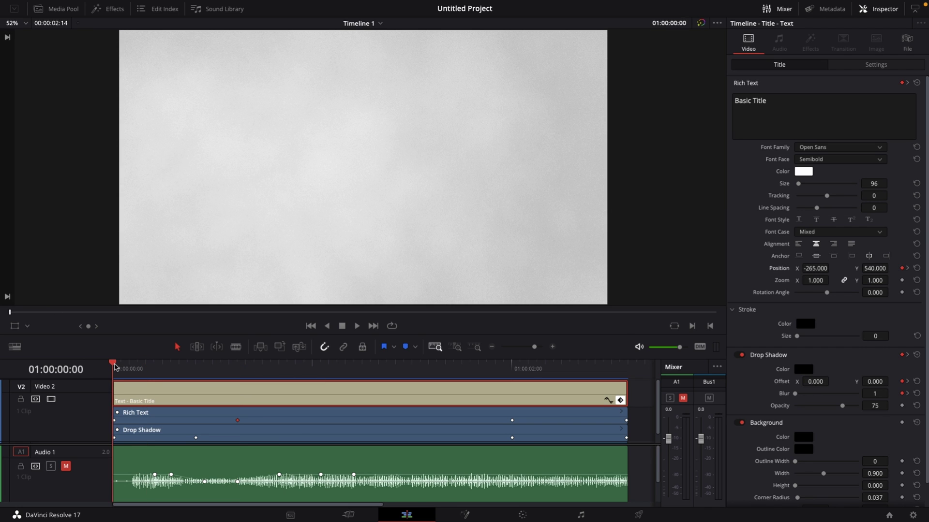
key("space")
key("space")
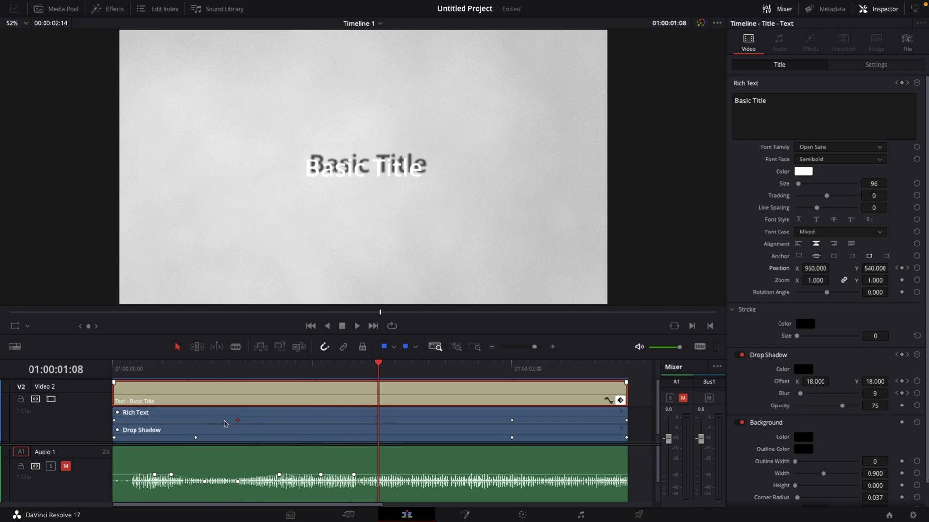
Slow the title's slide-in by moving its Rich Text end keyframe to about 01:00:01:15, and preview it from the start.
left_click_drag(237, 420, 437, 420)
left_click_drag(378, 363, 116, 368)
key("space")
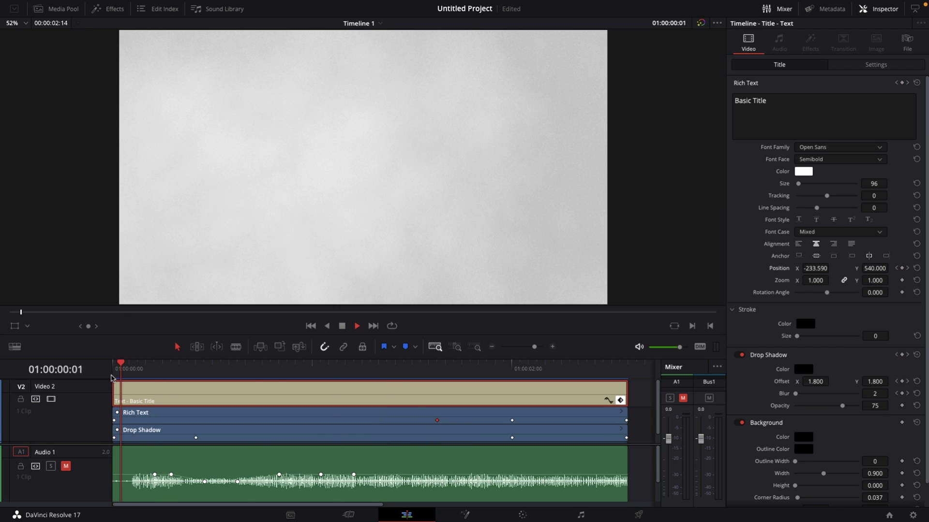
key("space")
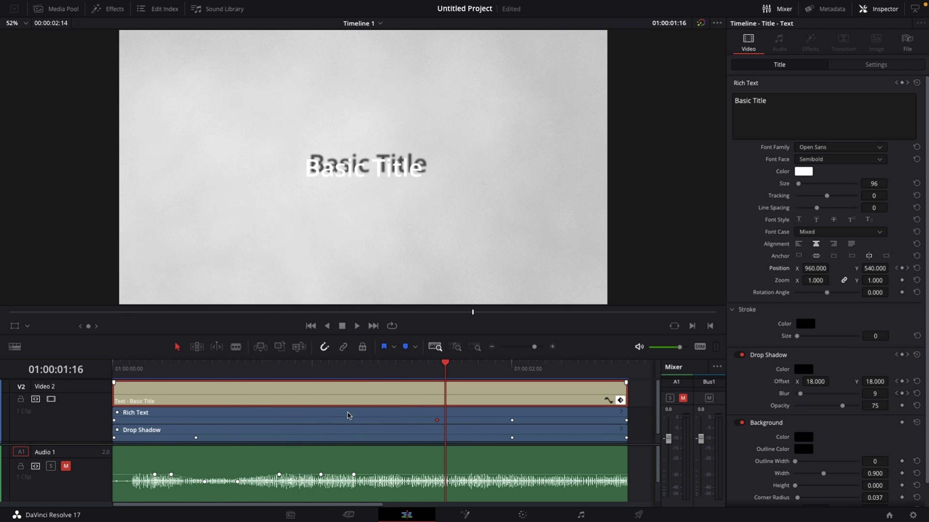
Speed up the title's slide-in by moving its Rich Text end keyframe to about 01:00:00:04, and preview it from the start.
left_click_drag(435, 420, 145, 416)
left_click(113, 367)
key("space")
key("space")
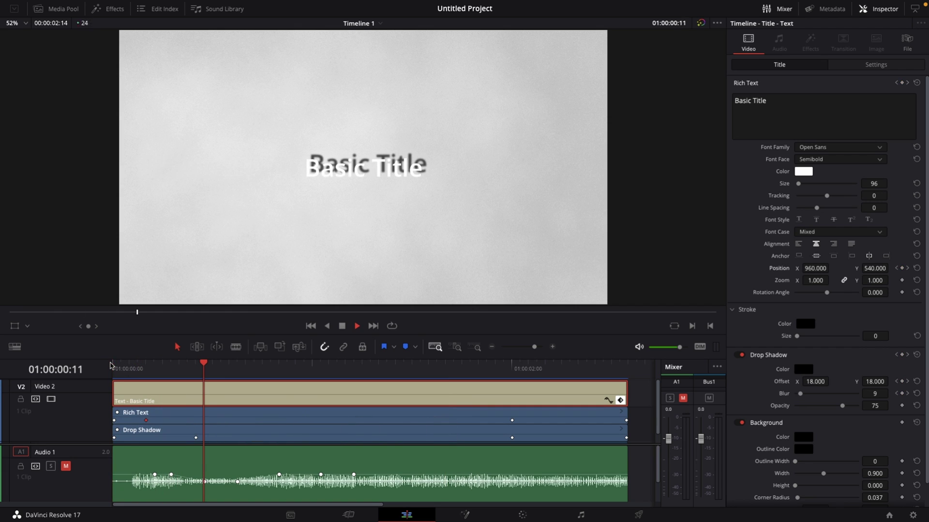
key("space")
key("space")
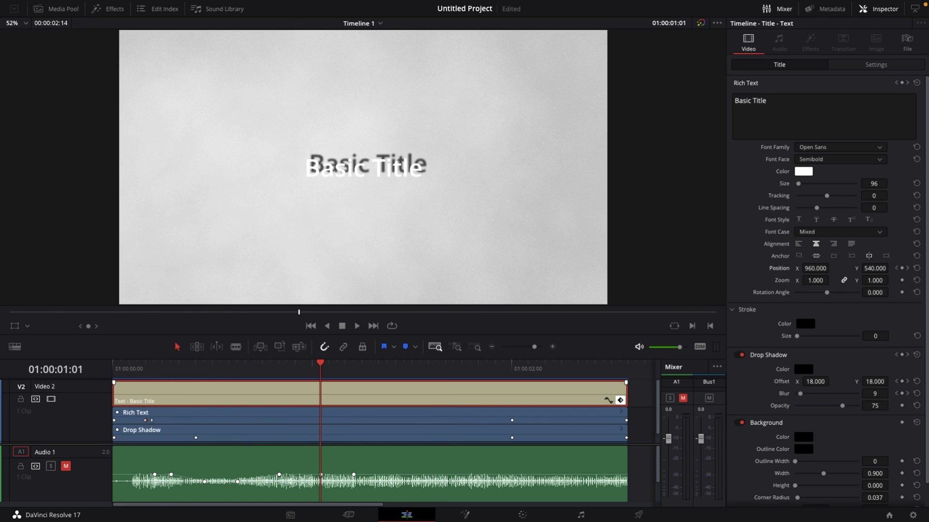
Reposition the title's Rich Text keyframes, shifting the slide-in ones towards the clip's middle and the slide-out one earlier in time.
left_click_drag(146, 420, 195, 420)
left_click_drag(183, 419, 270, 420)
left_click_drag(500, 416, 445, 422)
left_click_drag(219, 412, 473, 450)
left_click_drag(445, 421, 403, 422)
Set up the Fusion page with a single viewer and the Inspector, and insert a Transform node between Paper1 and MediaOut1.
left_click(463, 515)
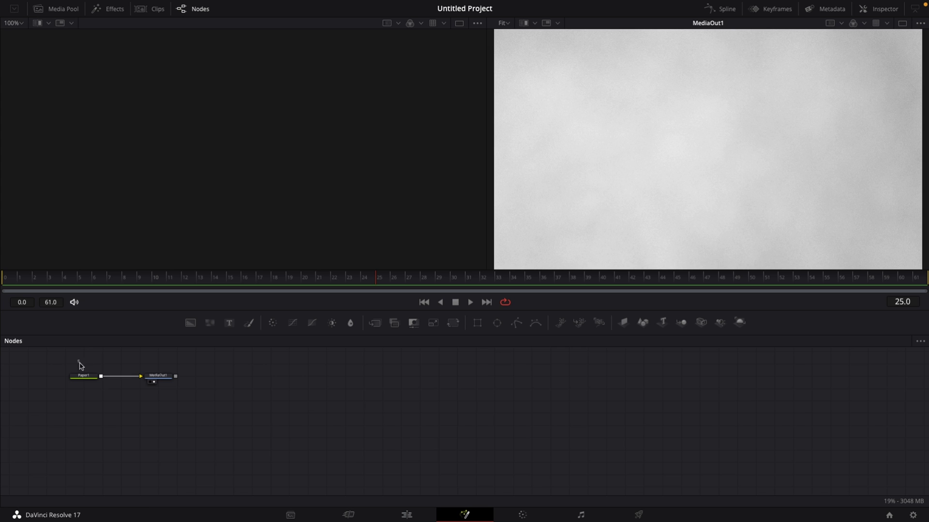
left_click_drag(156, 378, 306, 391)
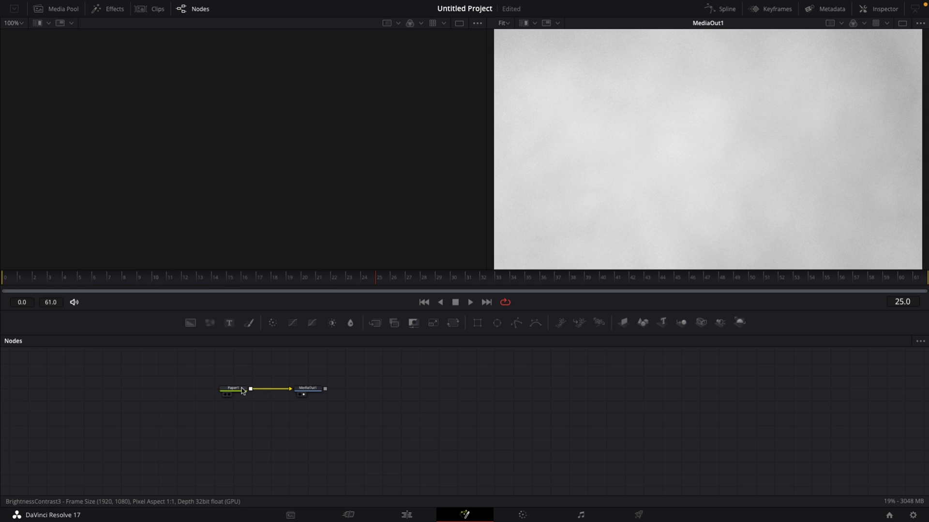
left_click(902, 23)
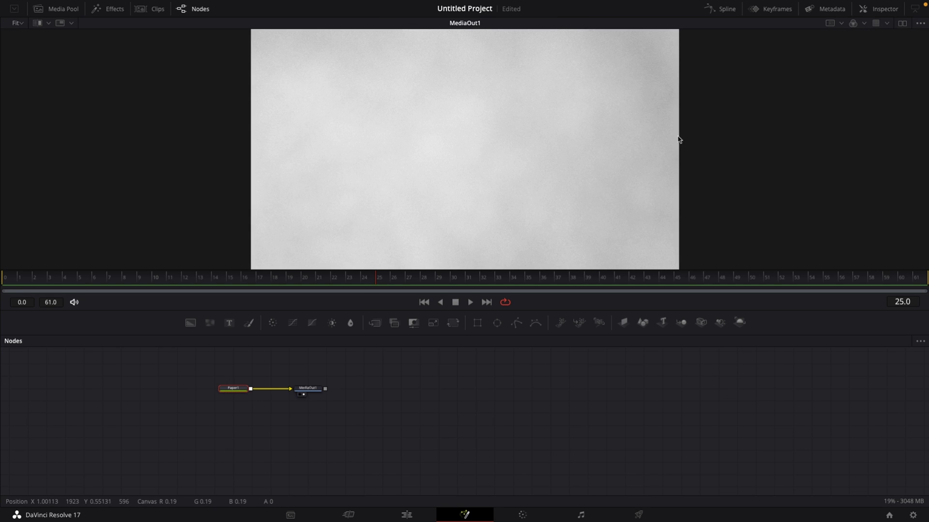
left_click(879, 11)
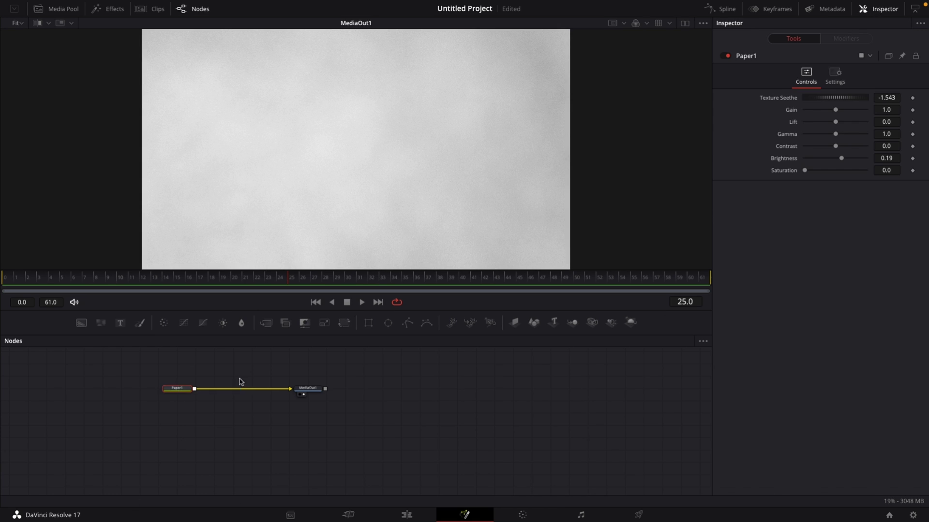
left_click(324, 322)
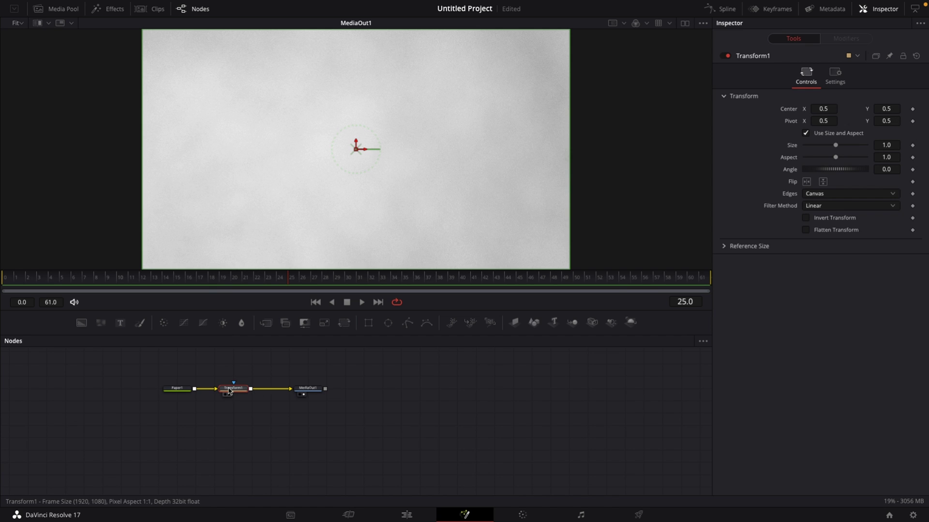
Add keyframes at frame 7 to Paper1's Texture Seethe, Gain, Lift, Gamma, Contrast, Brightness and Saturation.
left_click(177, 388)
left_click_drag(435, 280, 488, 280)
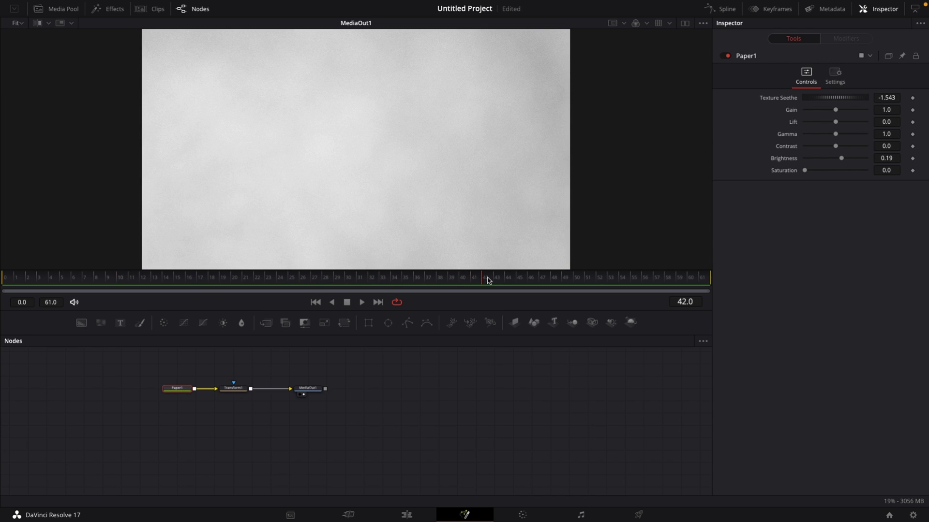
left_click(95, 280)
key("Left")
left_click(912, 97)
left_click(913, 110)
left_click(912, 122)
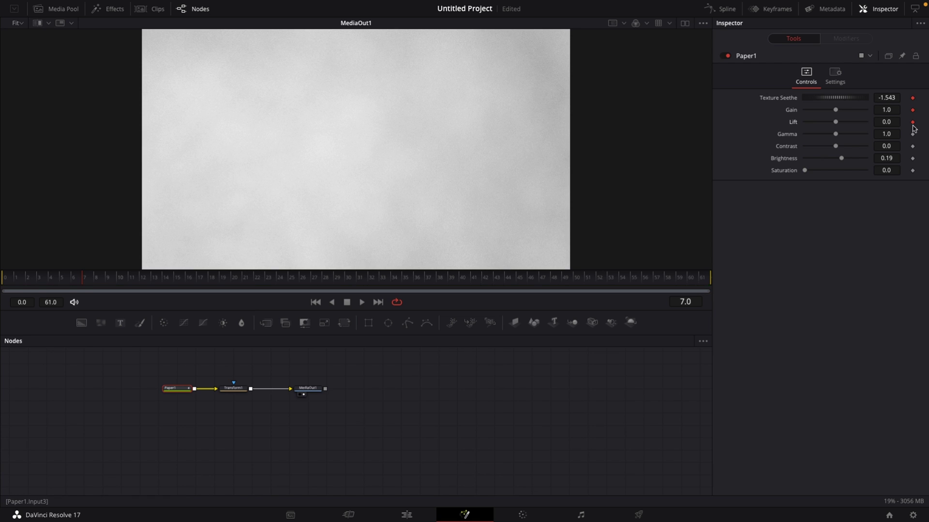
left_click(912, 134)
left_click(912, 146)
left_click(912, 159)
left_click(912, 170)
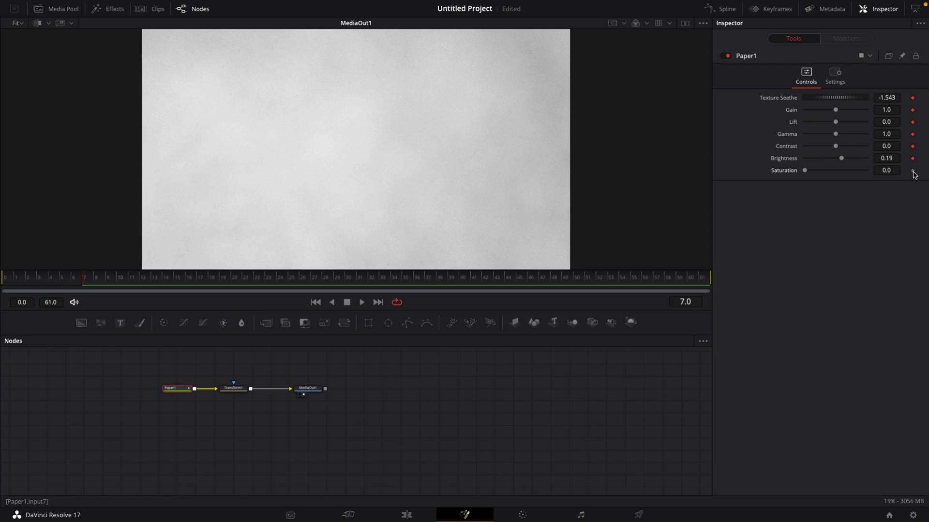
At frame 45, set Paper1's Gain to 0.58, Lift -0.33, Gamma 0.77, Contrast 0.37, Brightness 0.06, Saturation 0.17 and Texture Seethe -1.572.
left_click(526, 279)
left_click_drag(835, 109, 806, 172)
key("space")
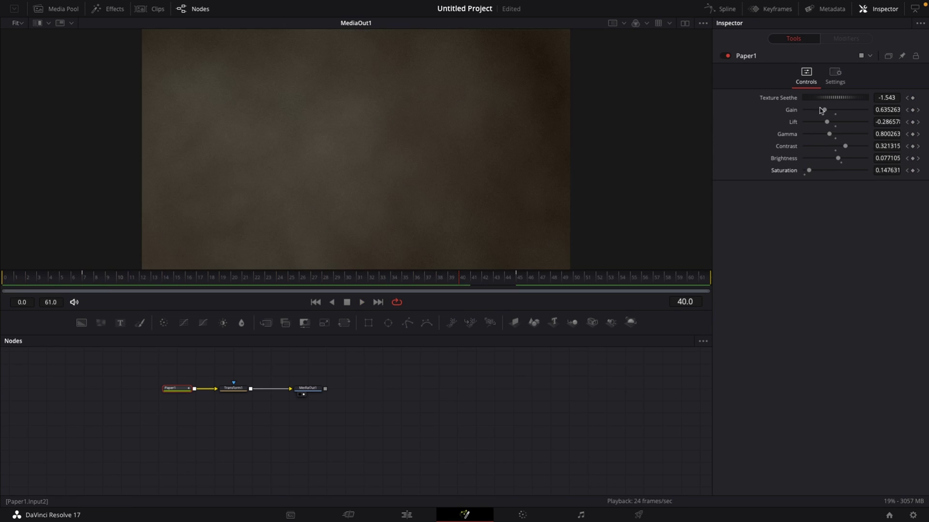
key("space")
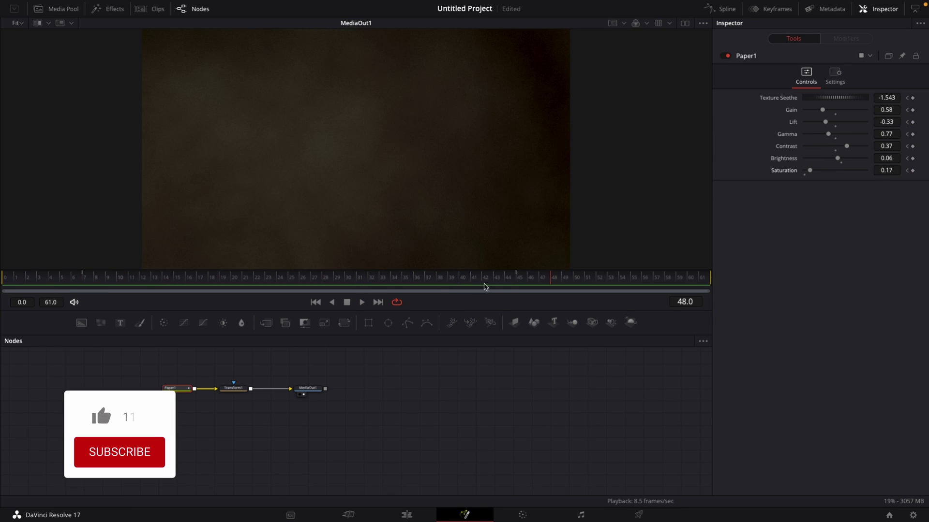
left_click(519, 278)
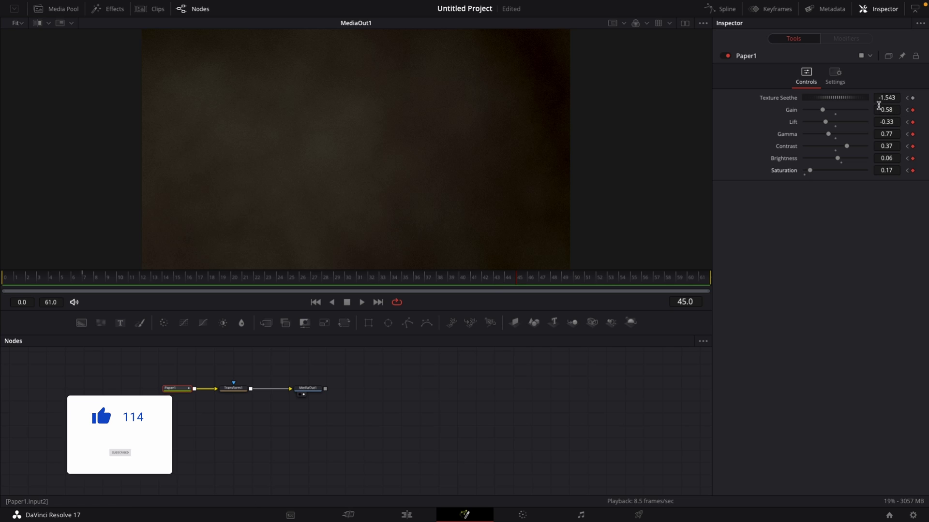
left_click_drag(854, 102, 837, 98)
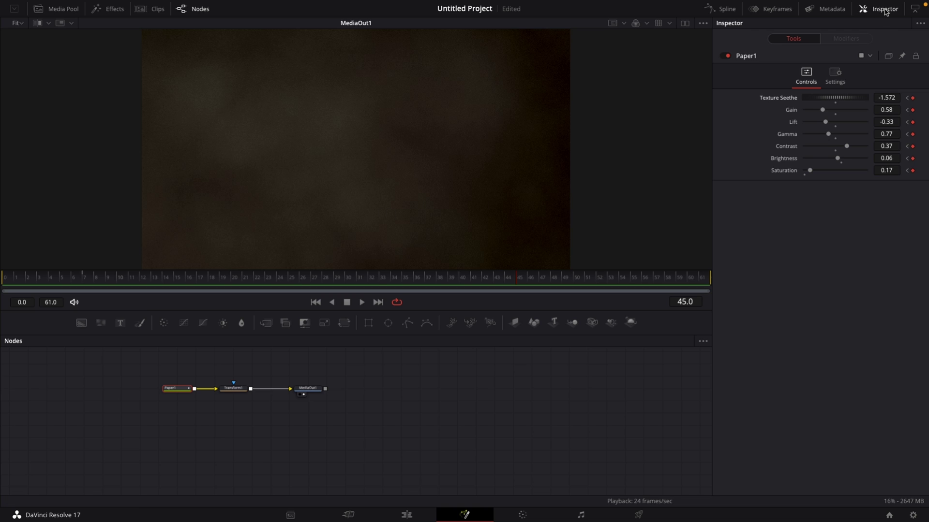
Show the Keyframes editor, hide the Inspector and give the node and keyframe area more height.
left_click(781, 11)
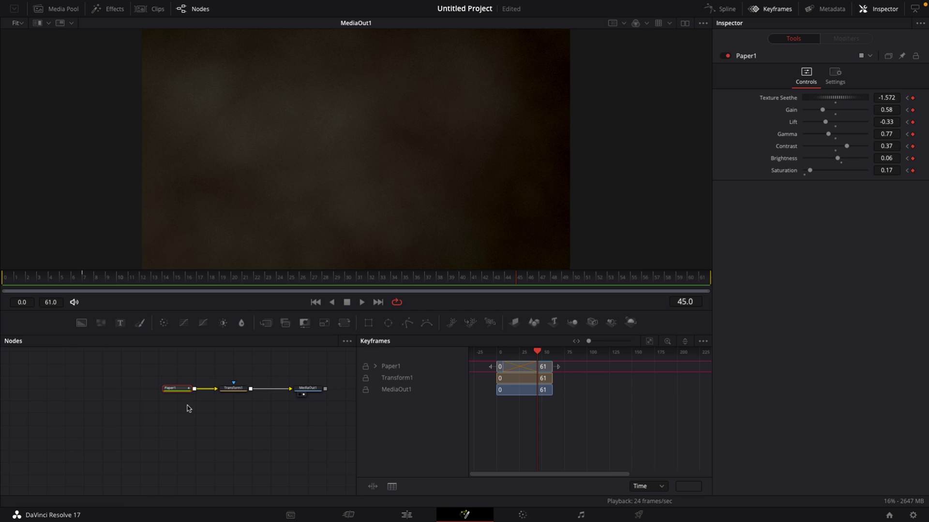
left_click(889, 13)
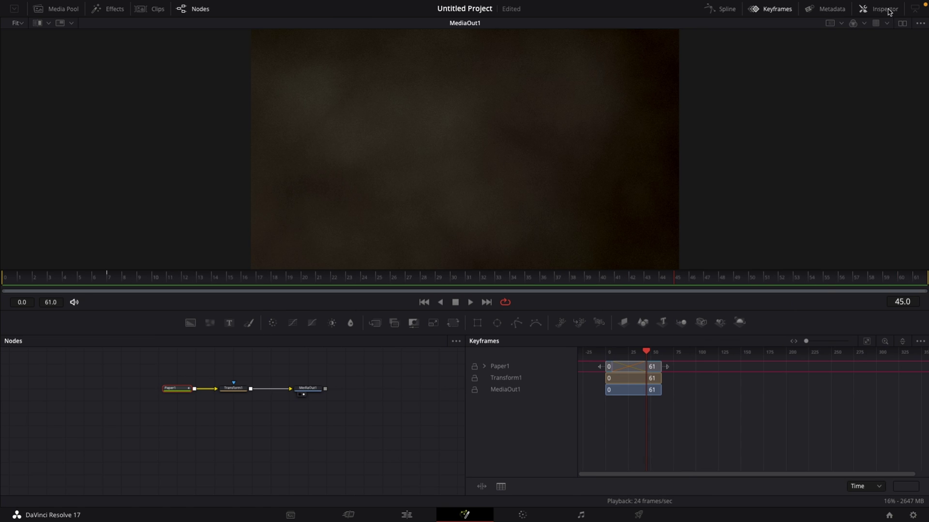
left_click_drag(704, 311, 704, 239)
Select Paper1, Transform1 and MediaOut1 one by one in the keyframe list, and all three together in the node graph.
left_click(500, 296)
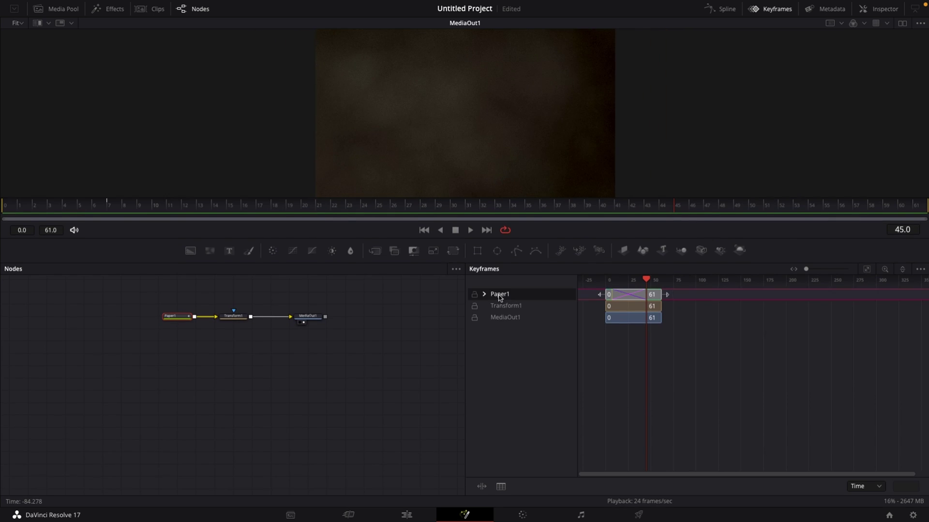
left_click(505, 308)
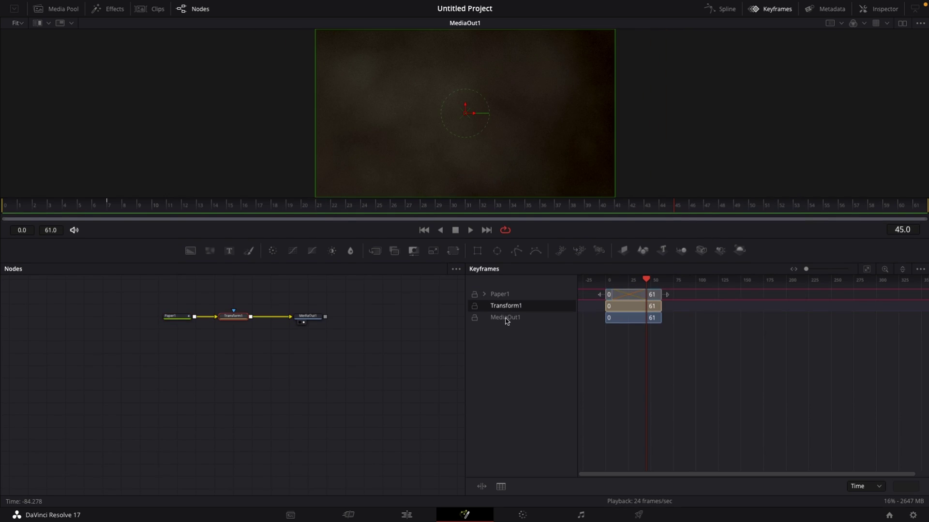
left_click(507, 320)
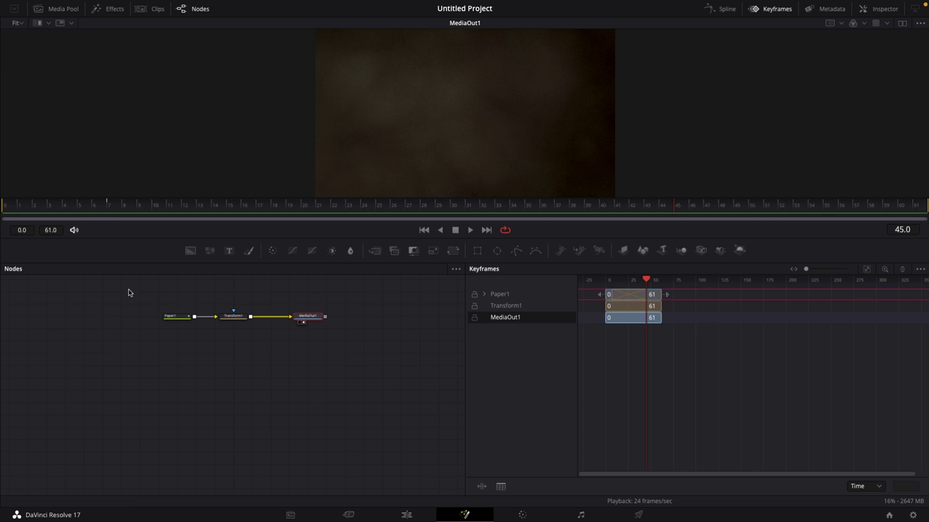
left_click_drag(129, 290, 335, 339)
left_click(329, 350)
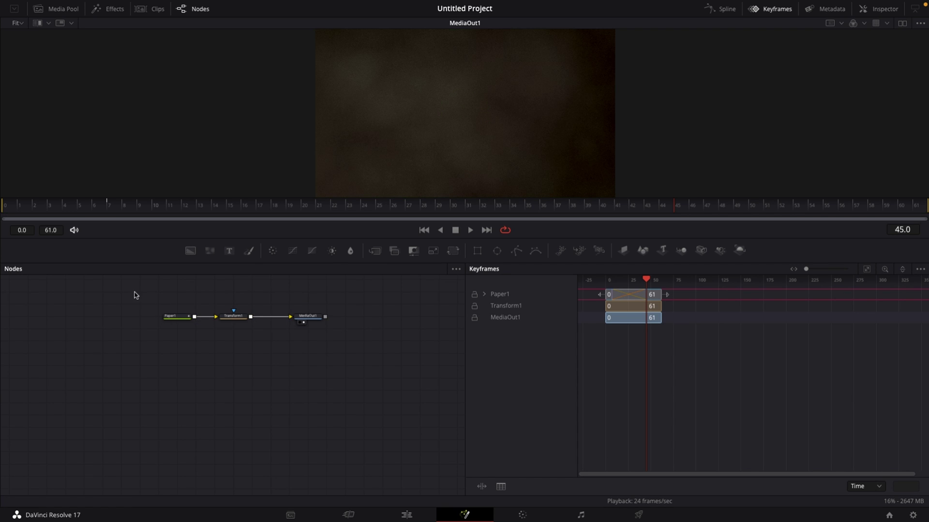
left_click_drag(135, 292, 344, 338)
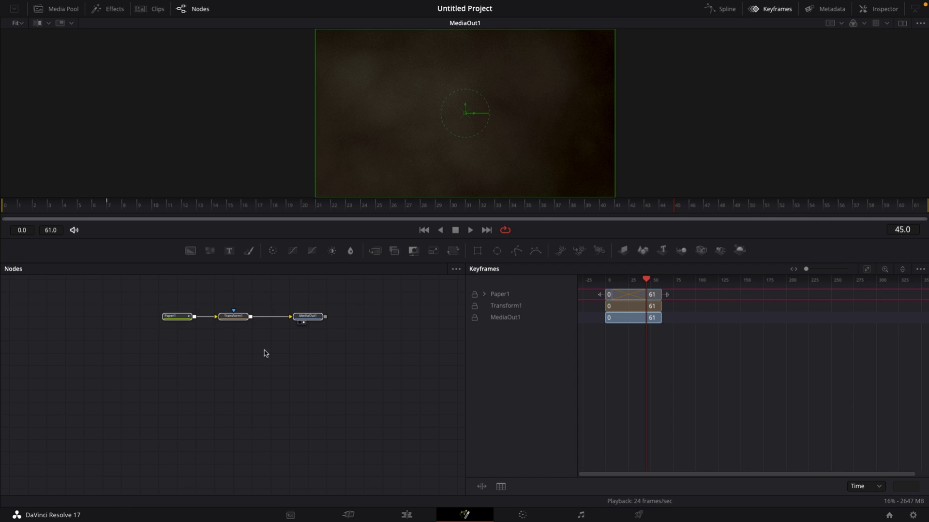
Expand Paper1 and its BrightnessContrast3 entry in the keyframe list to show the individual animated parameters.
left_click(485, 295)
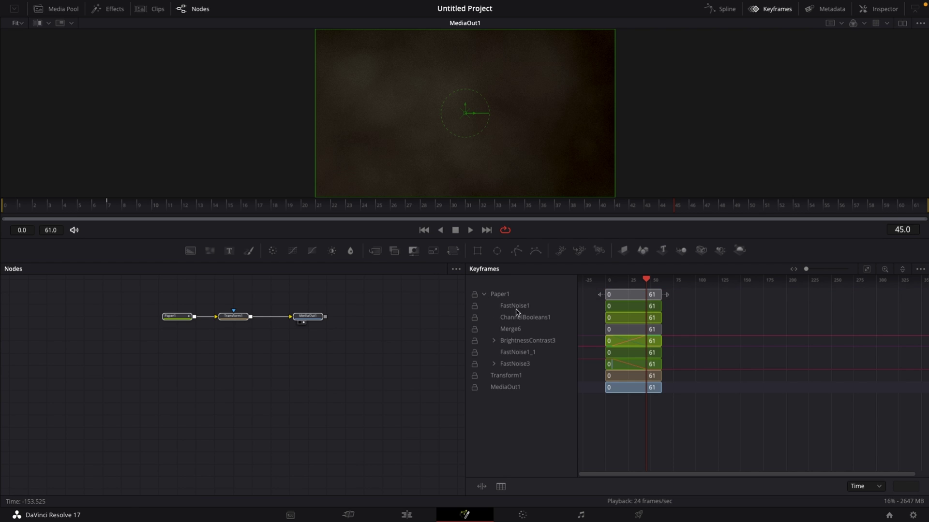
left_click(494, 342)
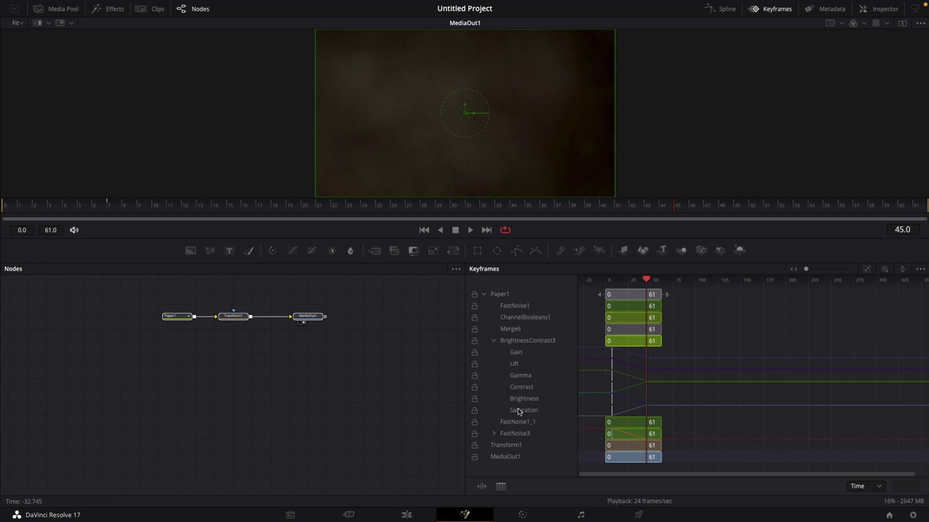
Expand the FastNoise3 entry in the keyframe list to show its animated Seethe parameter.
left_click(493, 435)
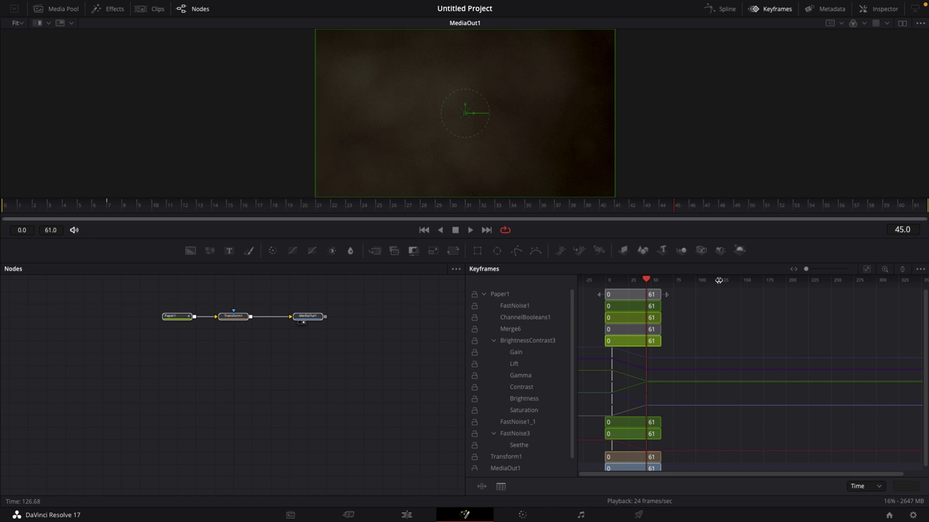
left_click_drag(719, 281, 845, 280)
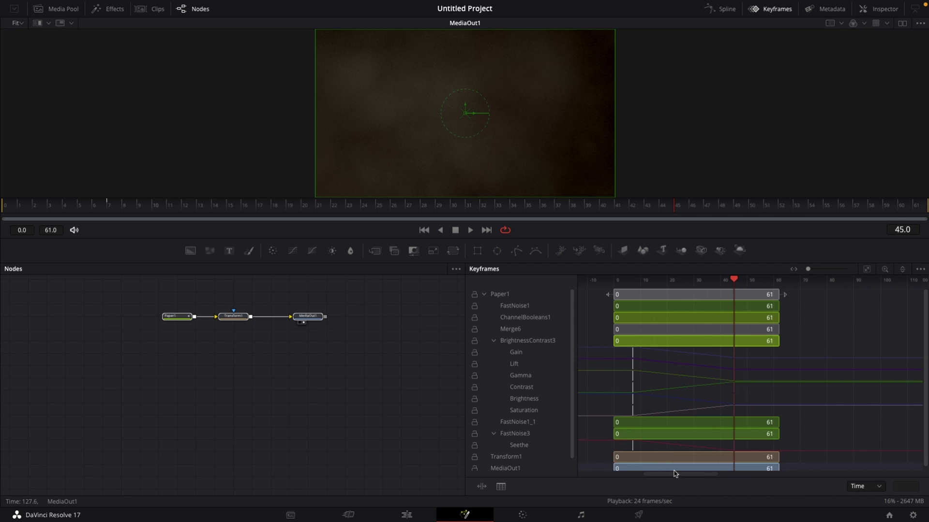
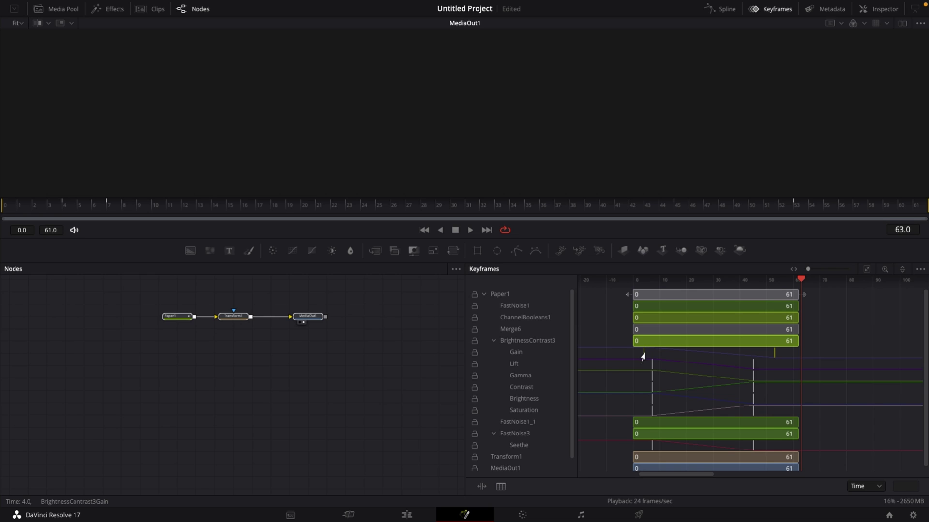
Move the start keyframes of all BrightnessContrast3 parameters to frame 2 and their end keyframes to frame 60.
left_click(642, 356)
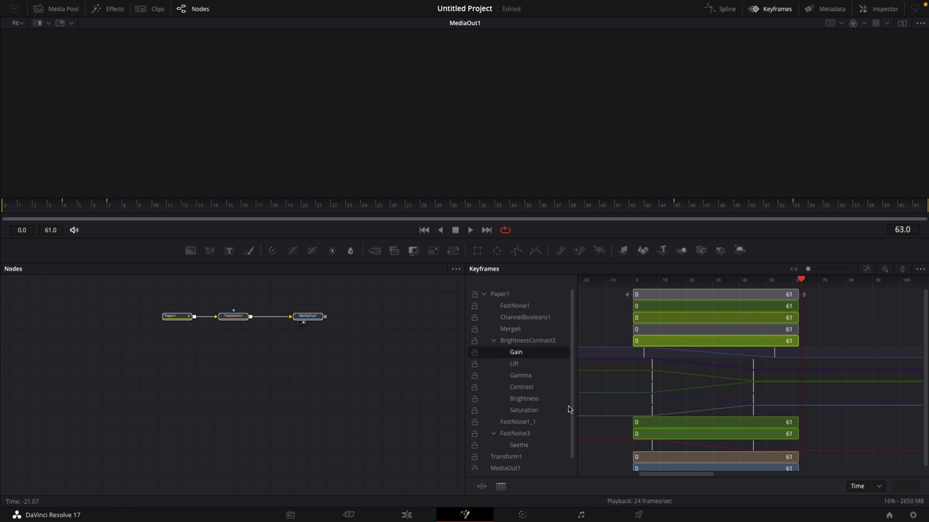
left_click(575, 375)
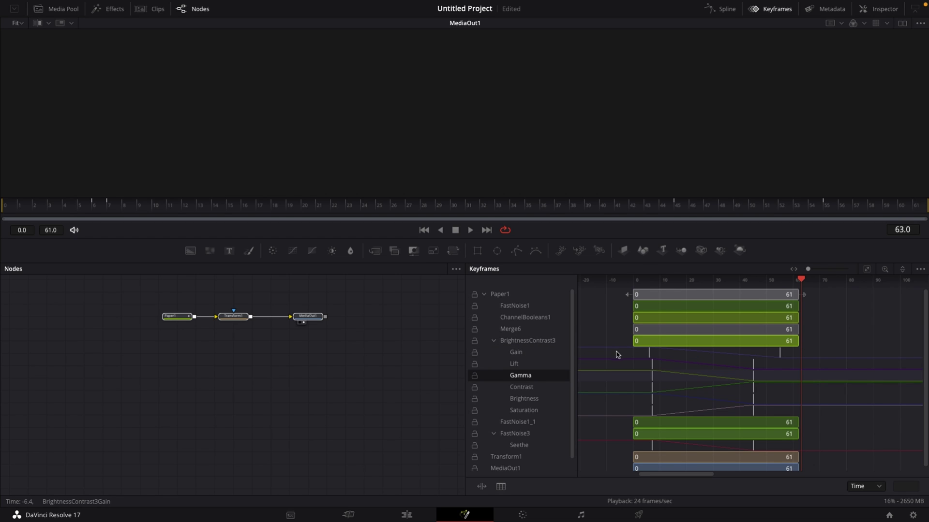
left_click_drag(624, 355, 664, 414)
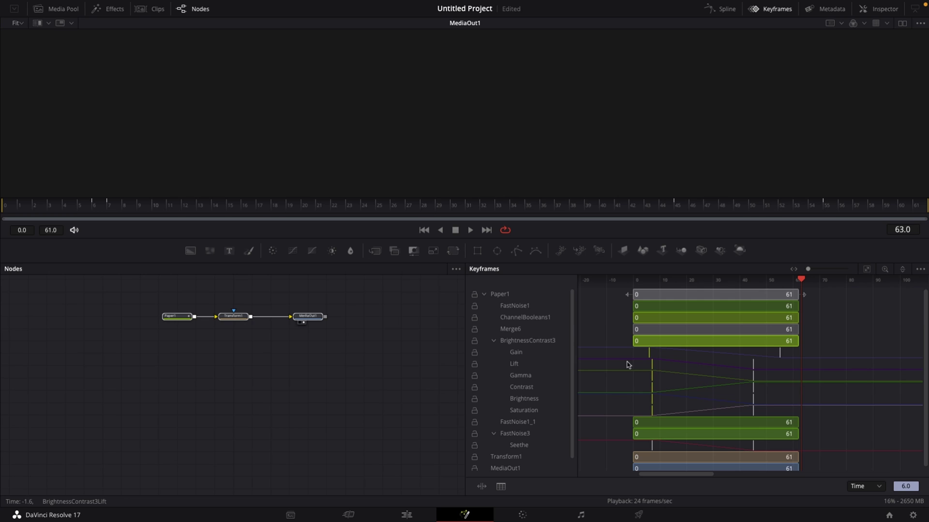
left_click_drag(649, 356, 638, 355)
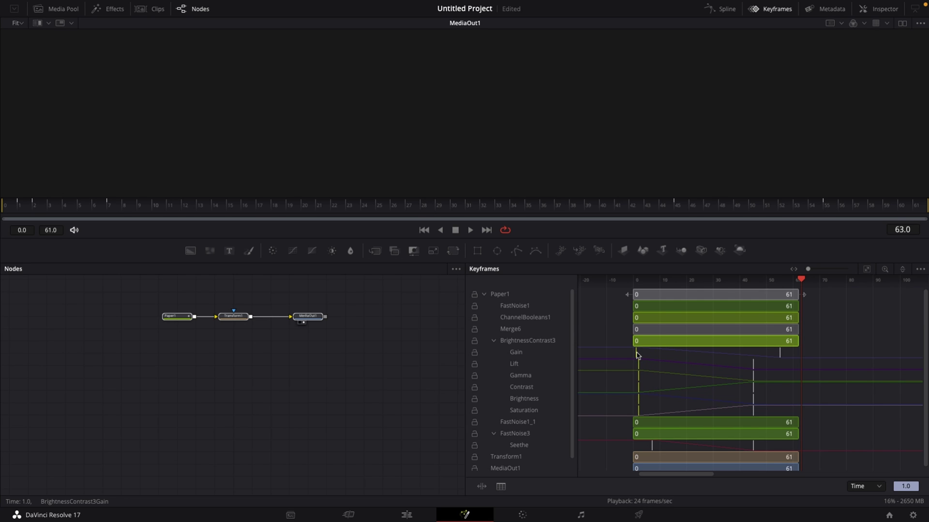
left_click_drag(794, 353, 795, 409)
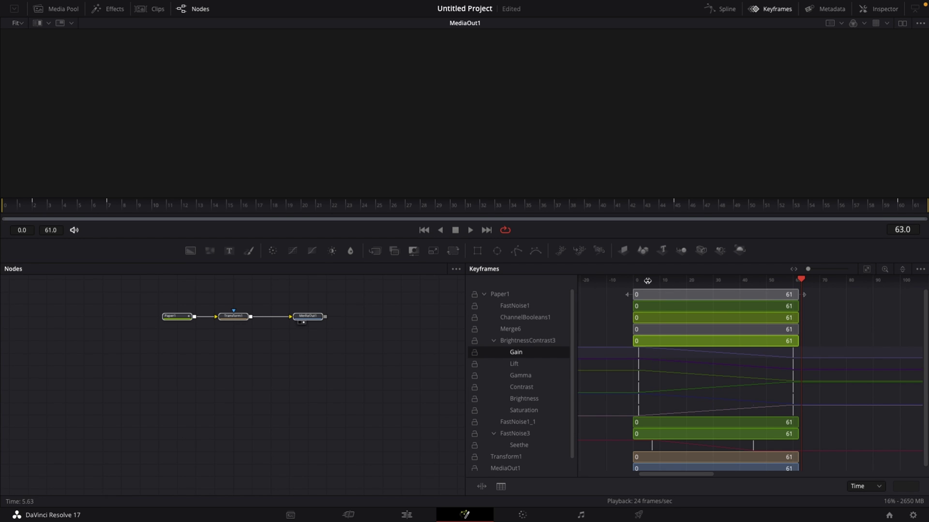
Preview the animation at frame 52 and move FastNoise3's Seethe keyframes to frames 2 and 60.
left_click_drag(647, 280, 631, 281)
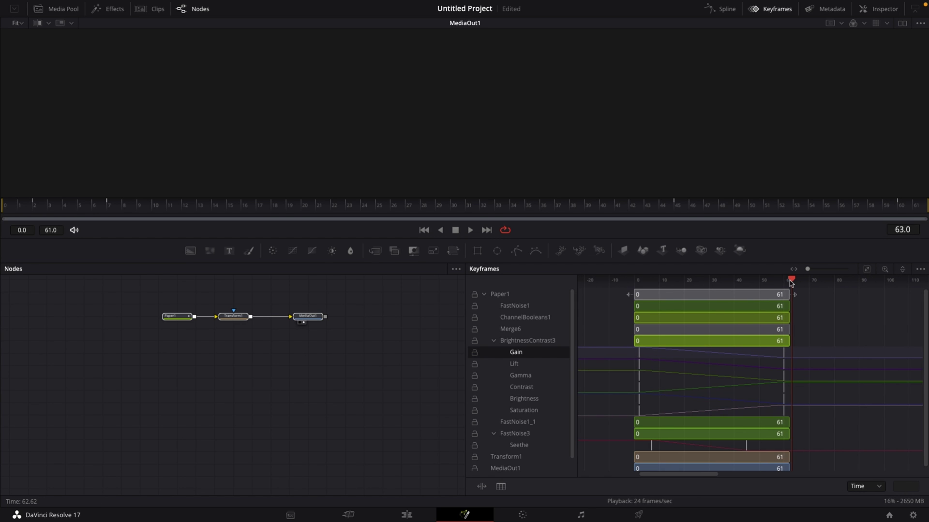
left_click_drag(791, 282, 763, 281)
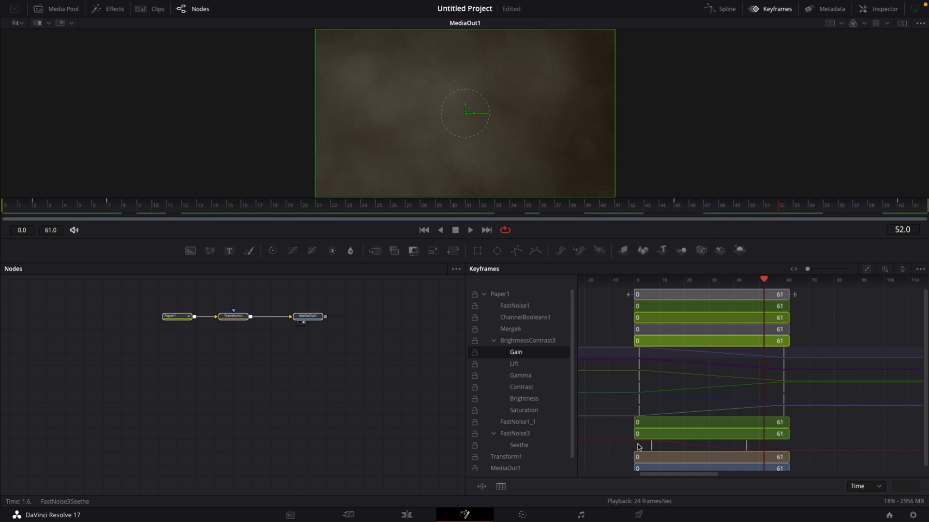
left_click_drag(651, 446, 644, 449)
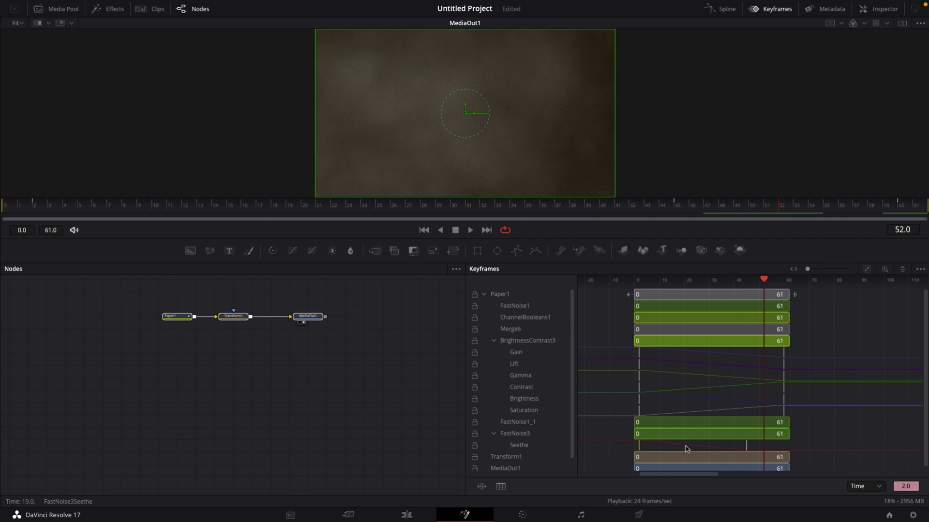
left_click_drag(739, 444, 782, 443)
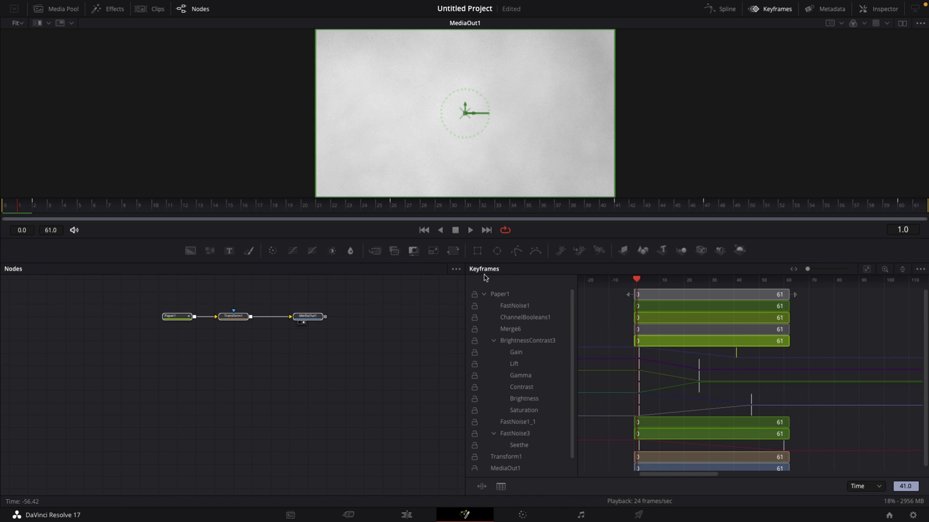
Switch to the Color page and show its Keyframes editor in the expanded layout.
left_click(524, 515)
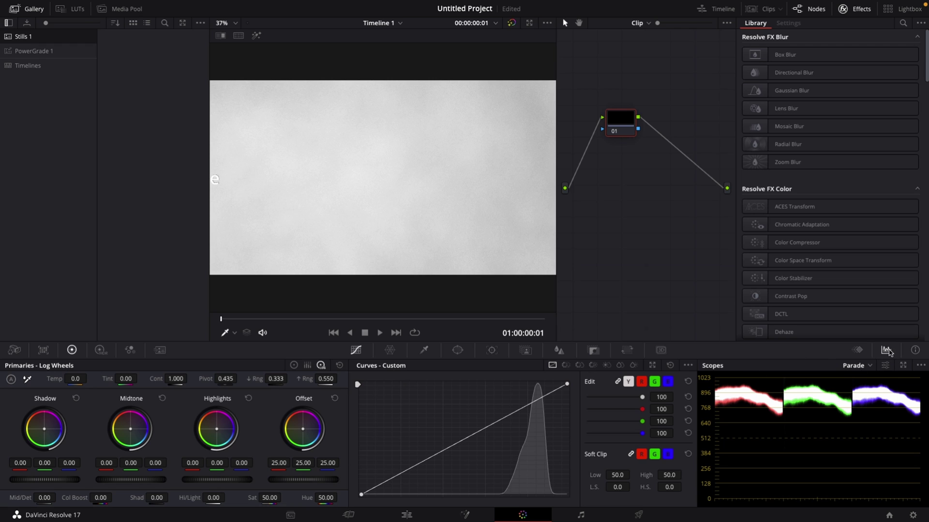
left_click(858, 350)
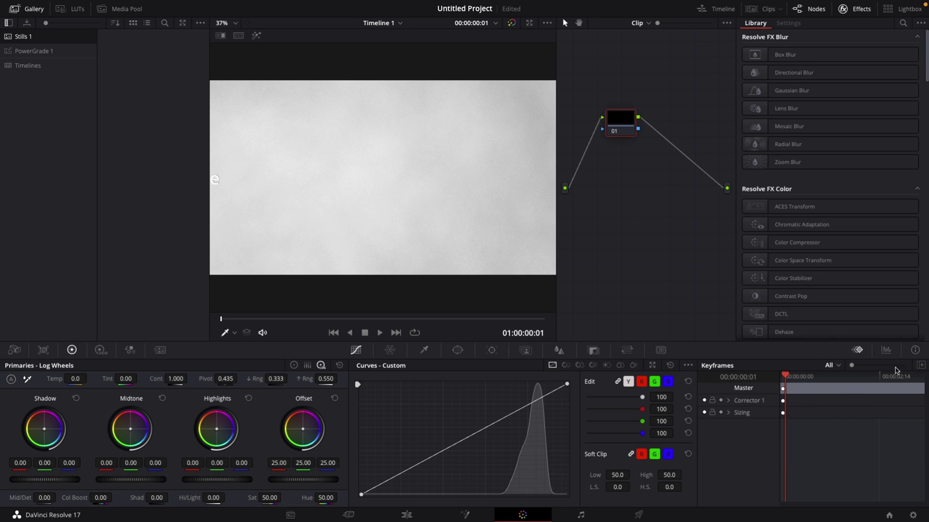
left_click(920, 367)
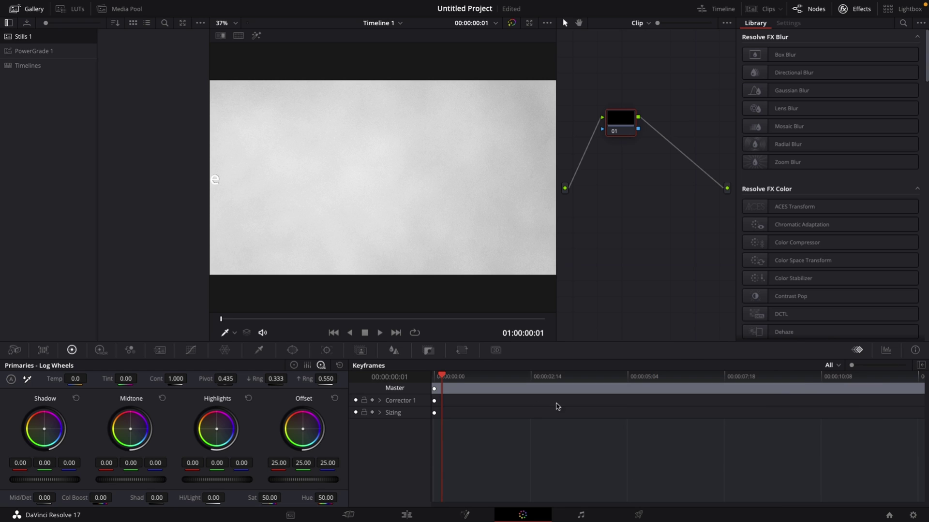
scroll(451, 414, "up", 3)
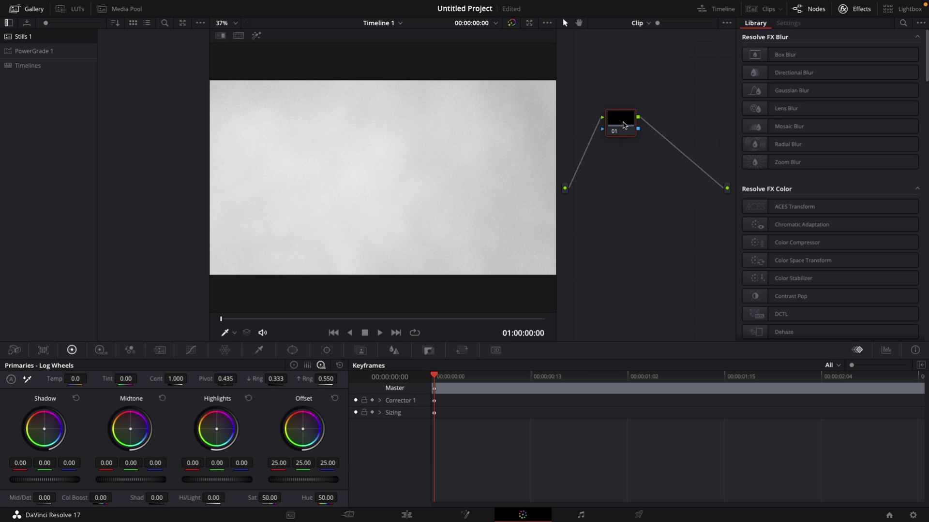
Add serial nodes 02 and 03 after node 01 plus an outside node 04, placing node 04 below node 01.
left_click_drag(623, 125, 603, 116)
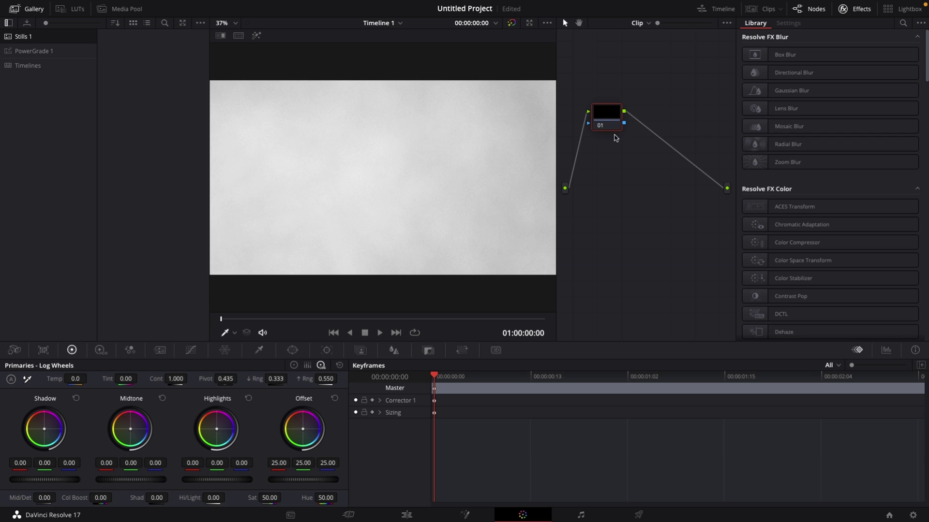
key("alt+s")
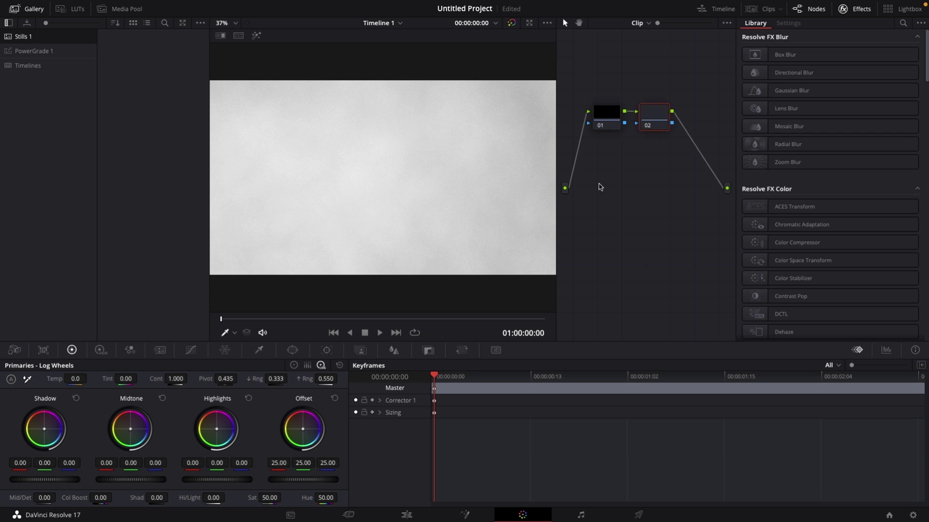
key("alt+s")
key("alt+o")
left_click_drag(586, 151, 604, 163)
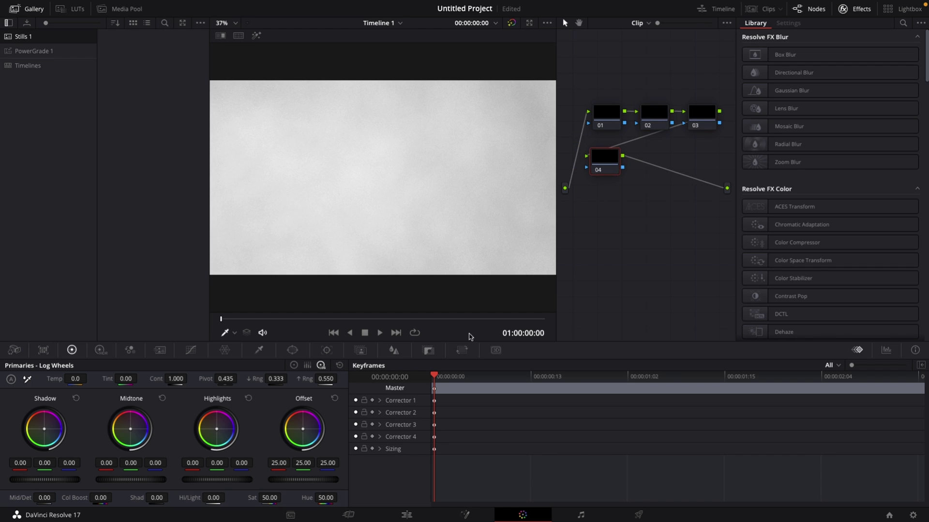
left_click_drag(624, 79, 618, 203)
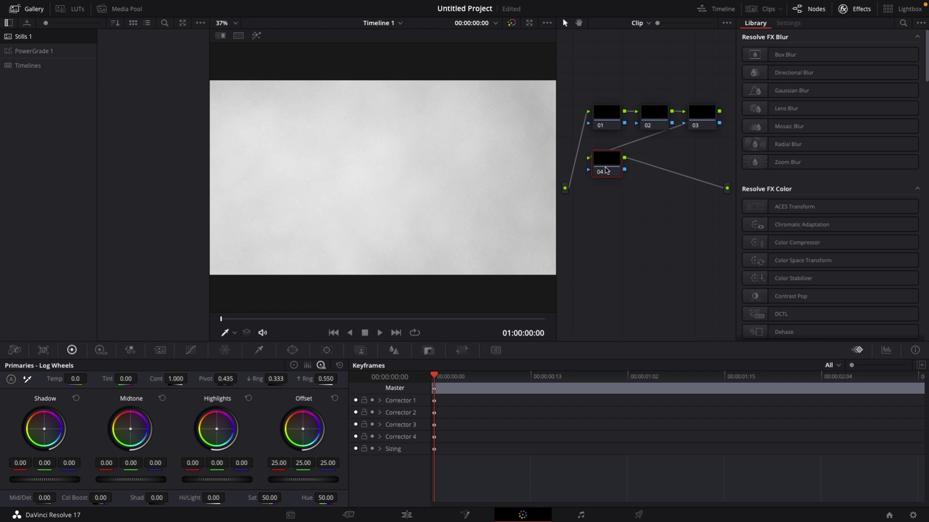
mouse_move(606, 171)
left_mouse_down()
mouse_move(621, 171)
mouse_move(604, 187)
left_mouse_up()
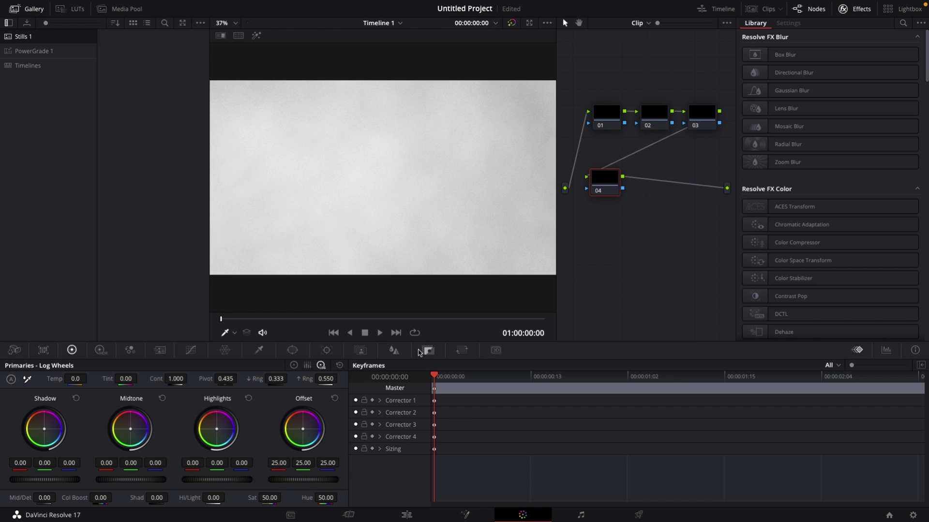
Turn on automatic keyframing for Corrector 4 and animate its Midtone wheel from a tint at 00:00:00:00 to -0.37, 0.10, 0.06 at 00:00:00:23.
left_click(372, 437)
left_click_drag(131, 431, 131, 432)
left_click_drag(436, 377, 616, 377)
left_click_drag(127, 428, 131, 441)
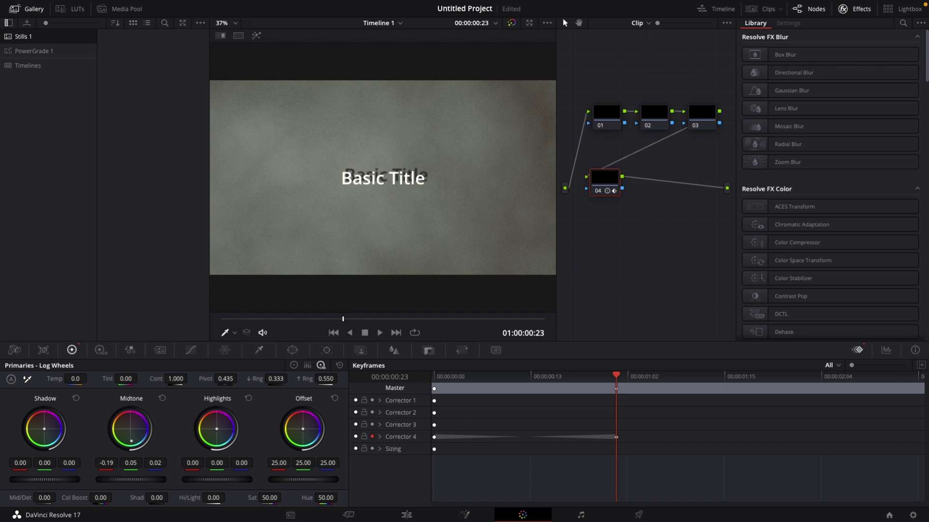
Scrub and play the clip from the start to review the animated Midtone color shift.
left_click(334, 333)
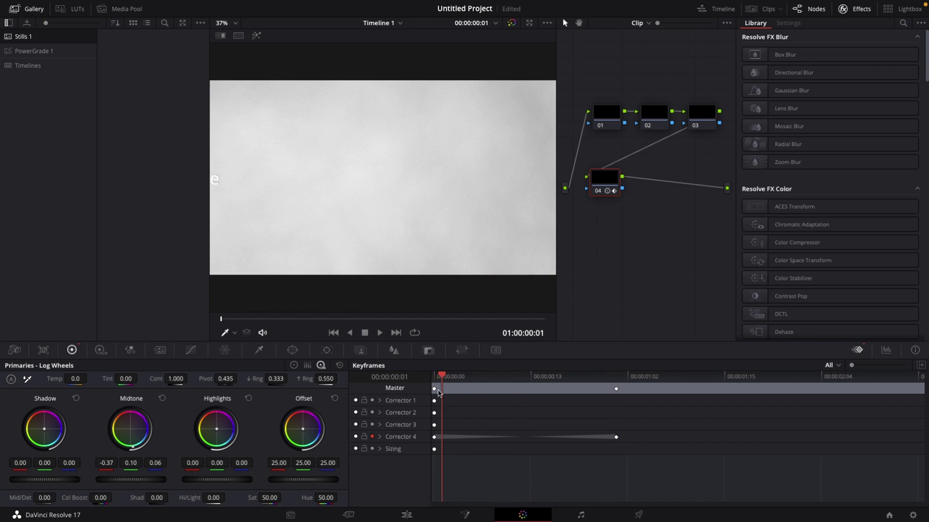
left_click(505, 377)
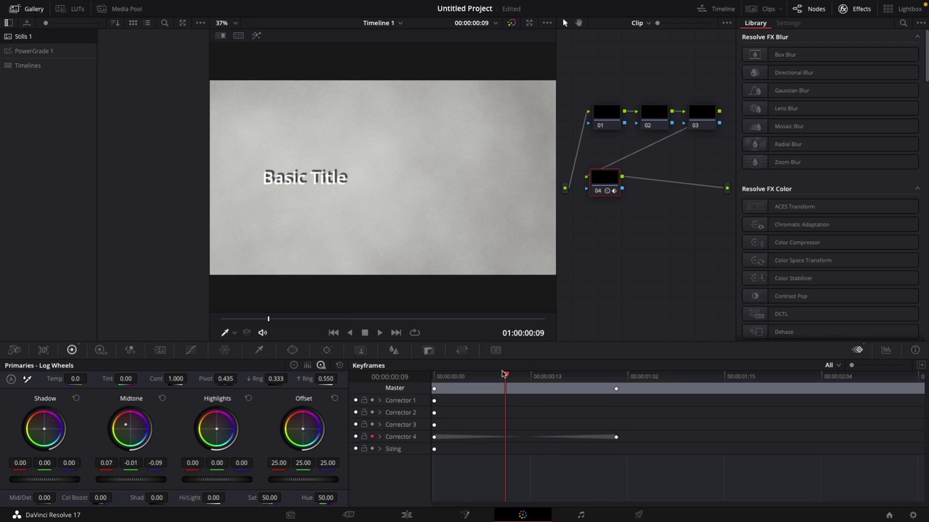
key("Home")
key("space")
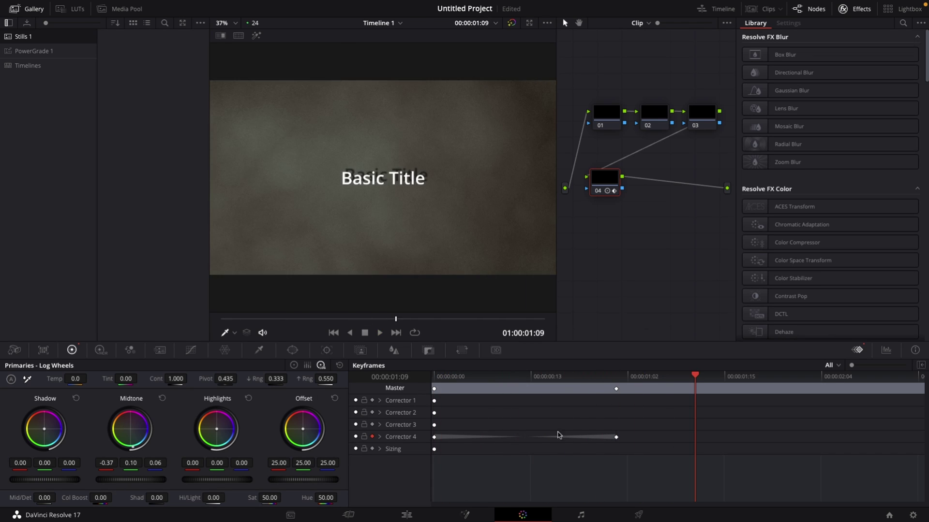
key("space")
Remove Corrector 4's Midtone grade and its second keyframe, and return the playhead to 00:00:00:00.
left_click(593, 437)
key("Delete")
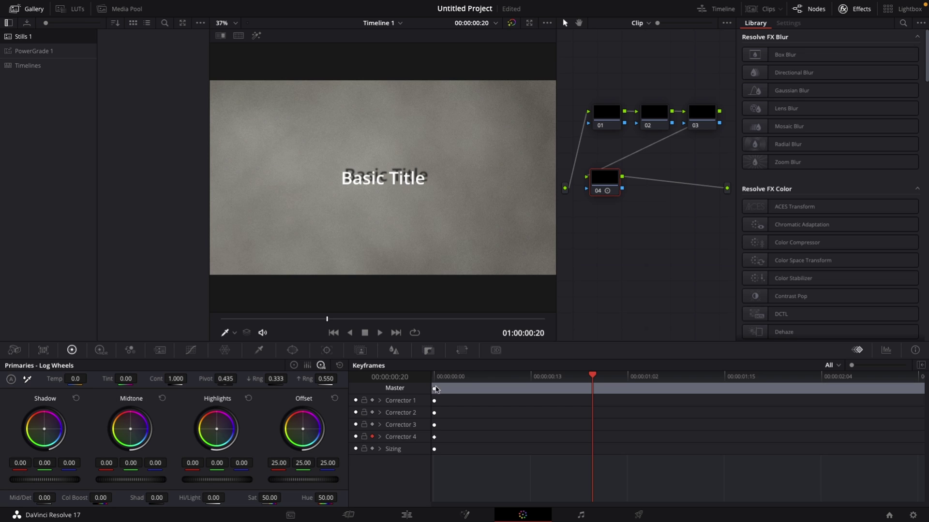
left_click_drag(595, 380, 432, 390)
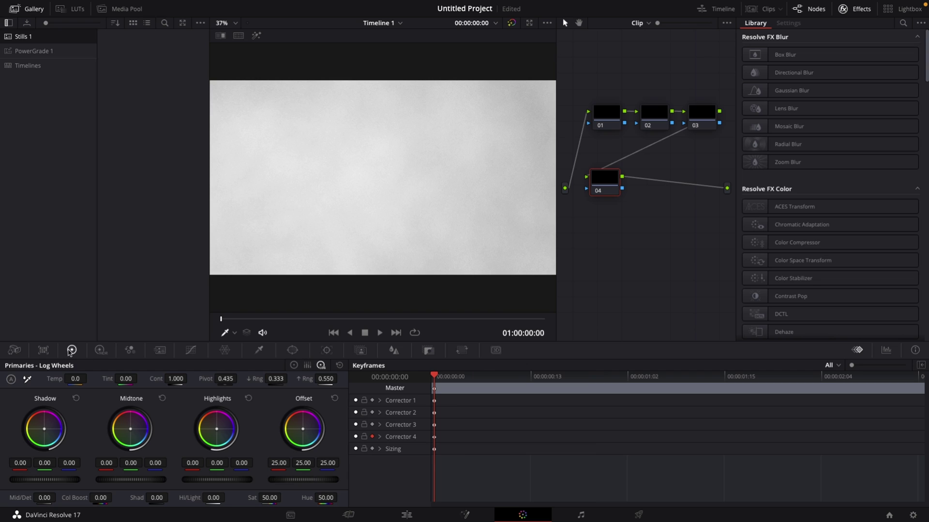
Enable a Curve window on node 04 and draw a closed six-point shape over the centre and lower part of the frame.
left_click(293, 350)
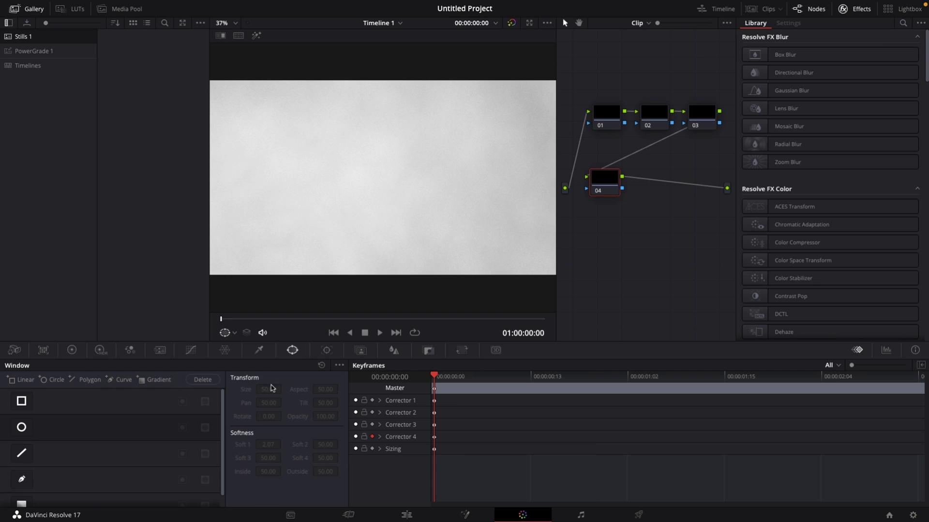
left_click(22, 480)
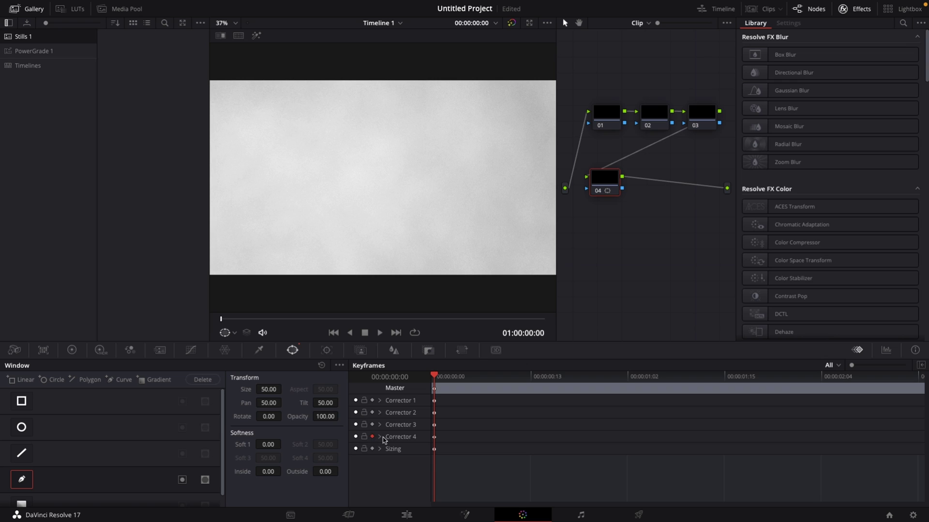
left_click(312, 284)
left_click(307, 180)
left_click(409, 137)
left_click(491, 129)
left_click(485, 213)
left_click(491, 278)
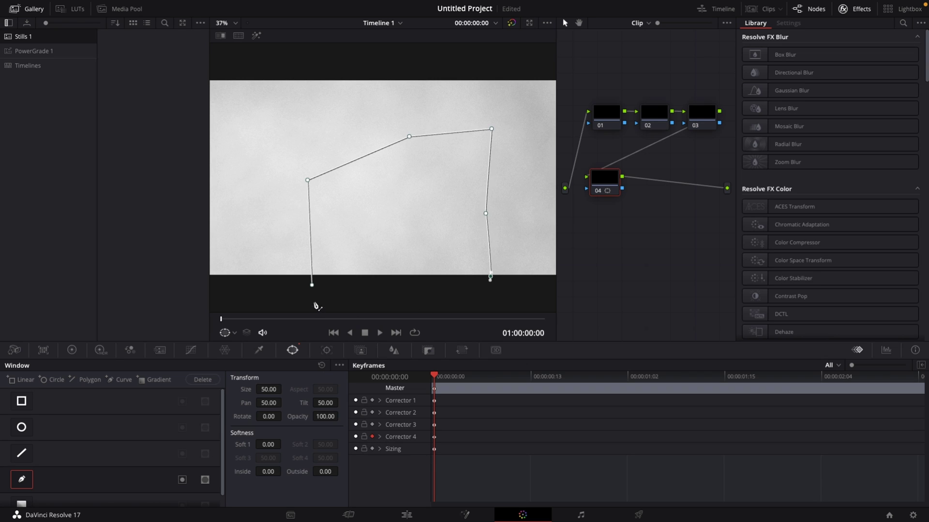
left_click(312, 285)
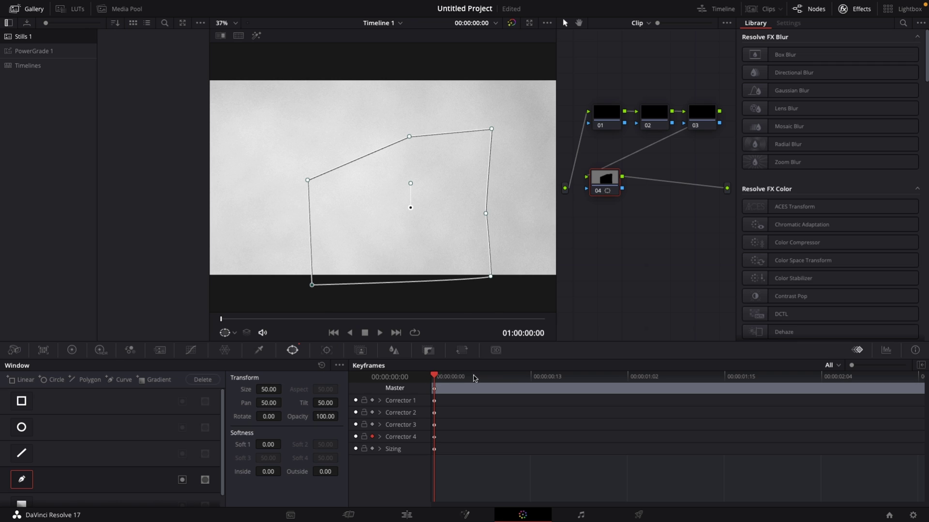
At 00:00:00:11, reshape the window by raising its two bottom points and spreading its left and upper points outward around the title.
left_click_drag(442, 378, 521, 376)
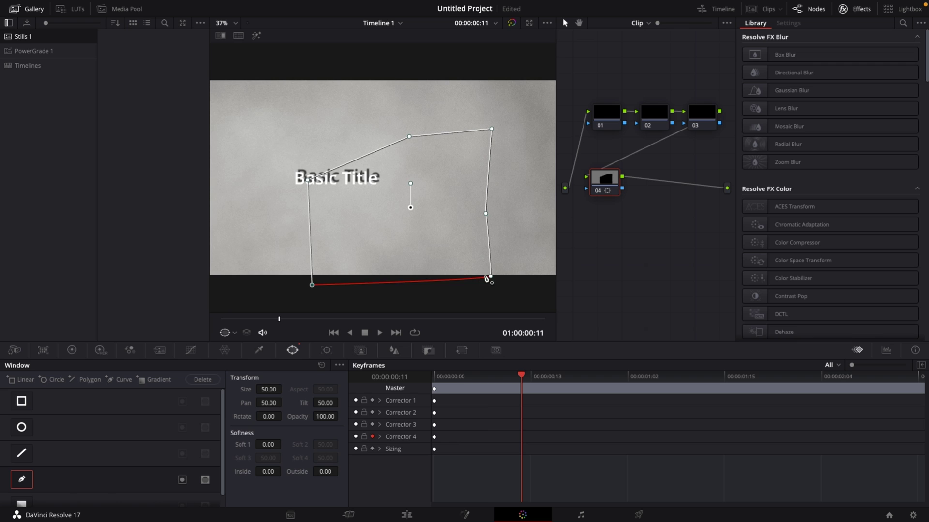
left_click_drag(490, 276, 418, 225)
left_click_drag(311, 284, 341, 218)
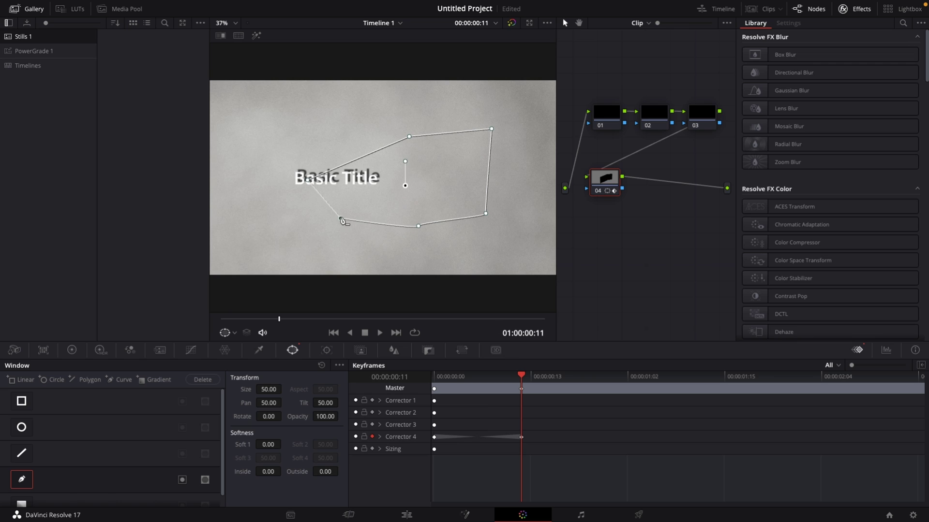
left_click_drag(409, 136, 277, 90)
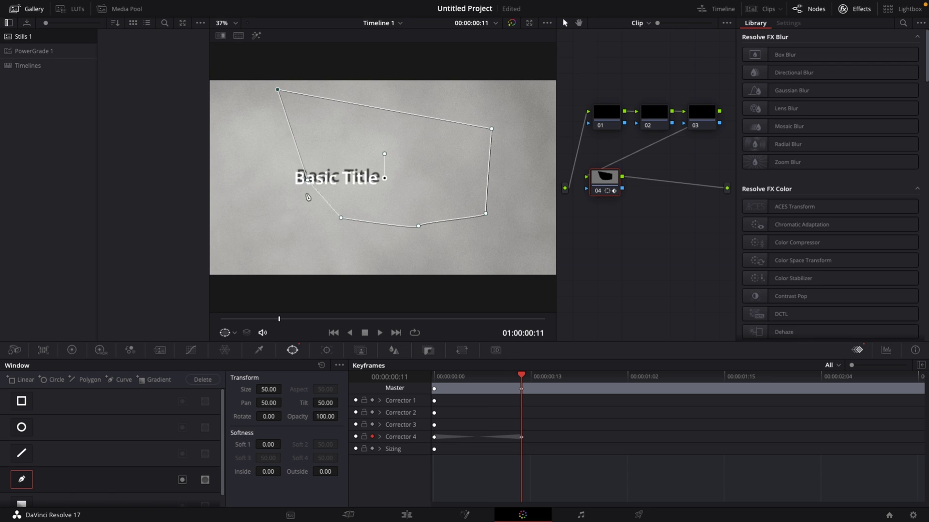
left_click_drag(305, 181, 237, 199)
left_click_drag(491, 129, 530, 95)
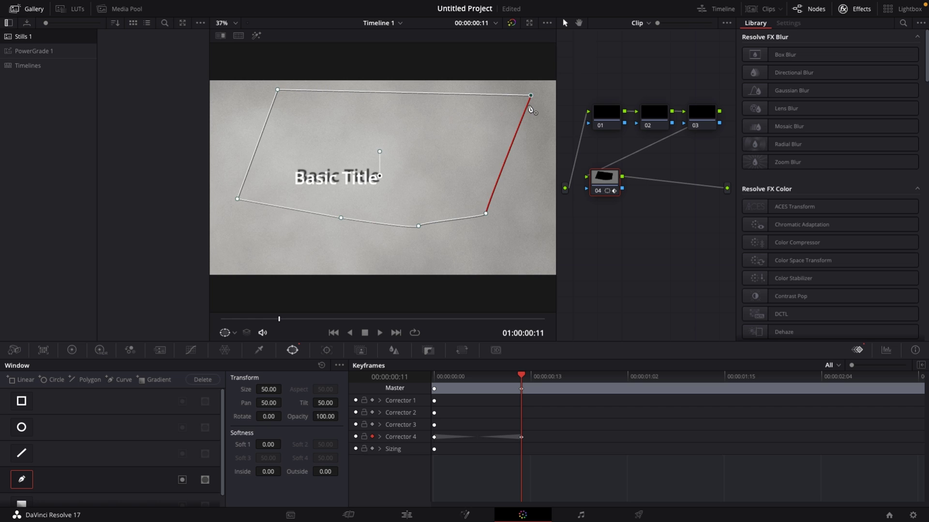
Pull the window's right point outward at 00:00:00:11, and reshape its lower, left and upper-right points at 00:00:00:15.
left_click_drag(482, 215, 541, 185)
left_click(550, 377)
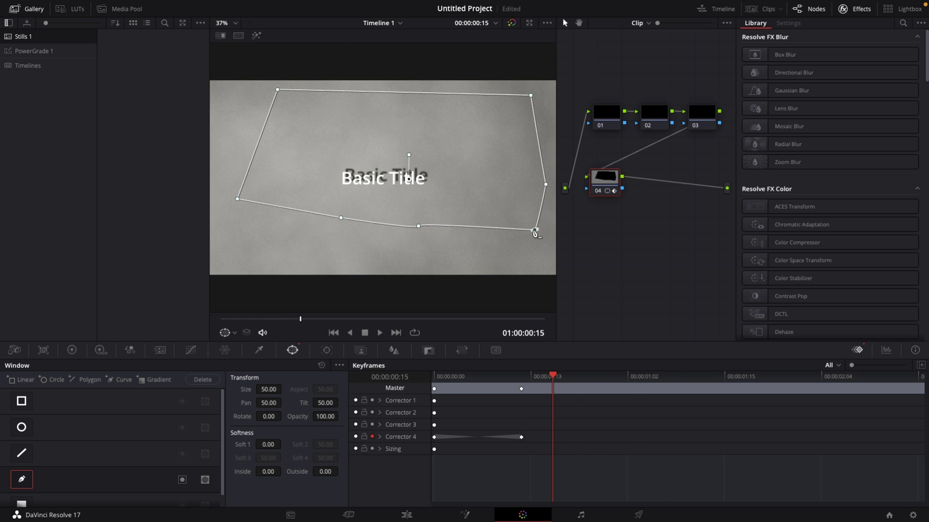
left_click_drag(534, 229, 462, 276)
left_click_drag(419, 229, 317, 267)
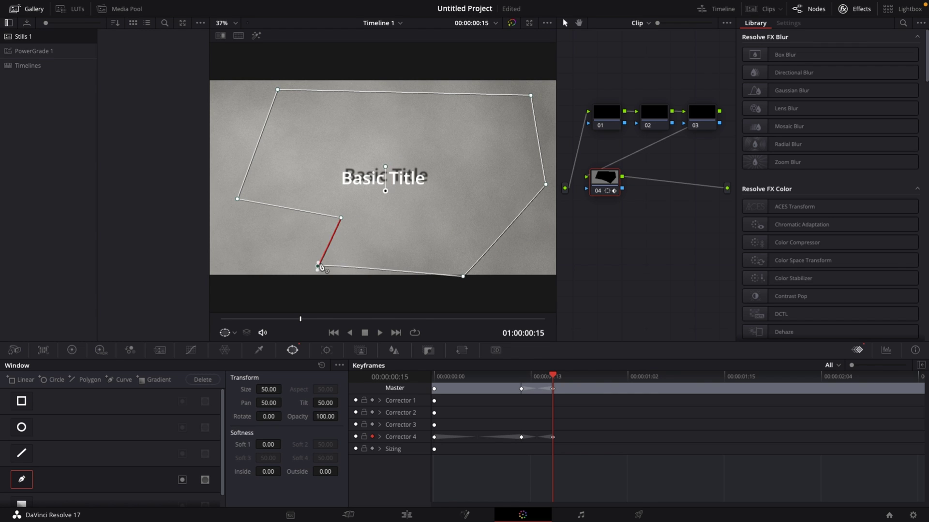
left_click_drag(237, 200, 220, 261)
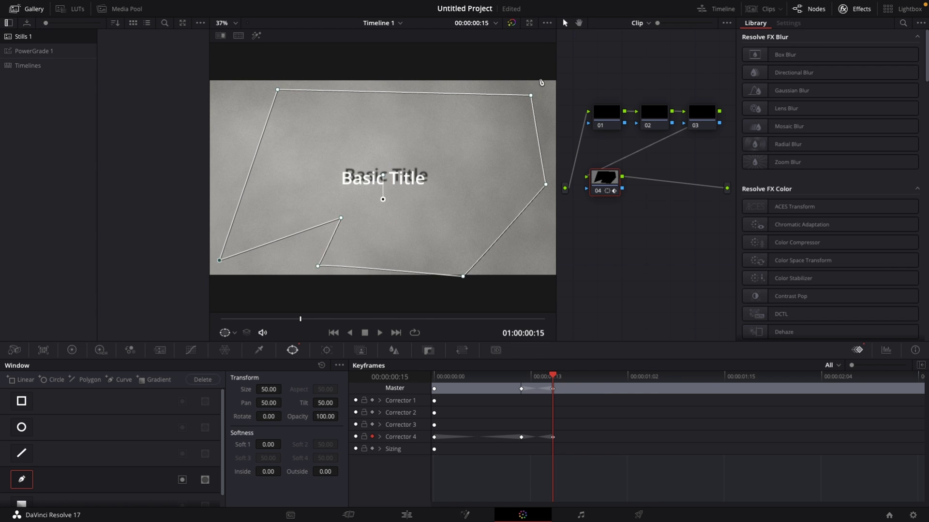
left_click_drag(531, 95, 474, 130)
At 00:00:01:14, move the whole window to Pan 55.10 and Tilt 56.48, and play back the clip to review the animated shape.
left_click(735, 376)
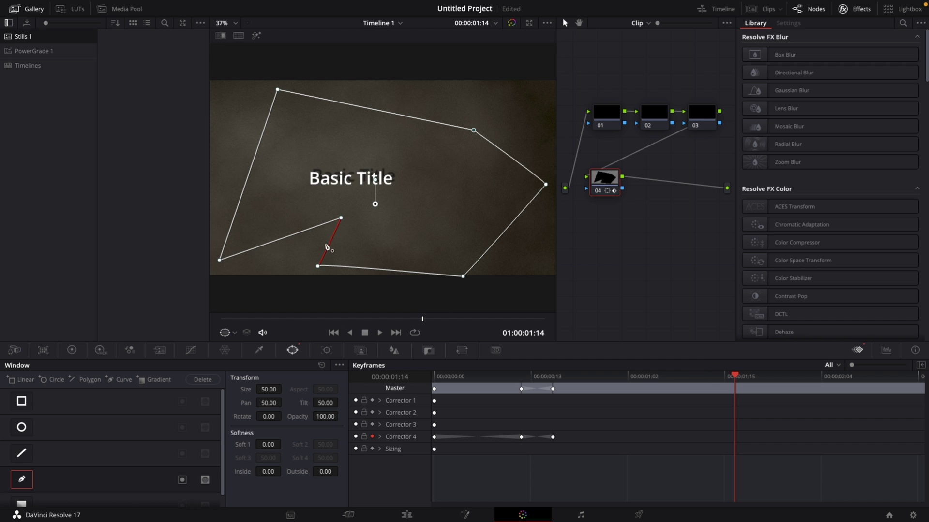
left_click_drag(341, 218, 468, 109)
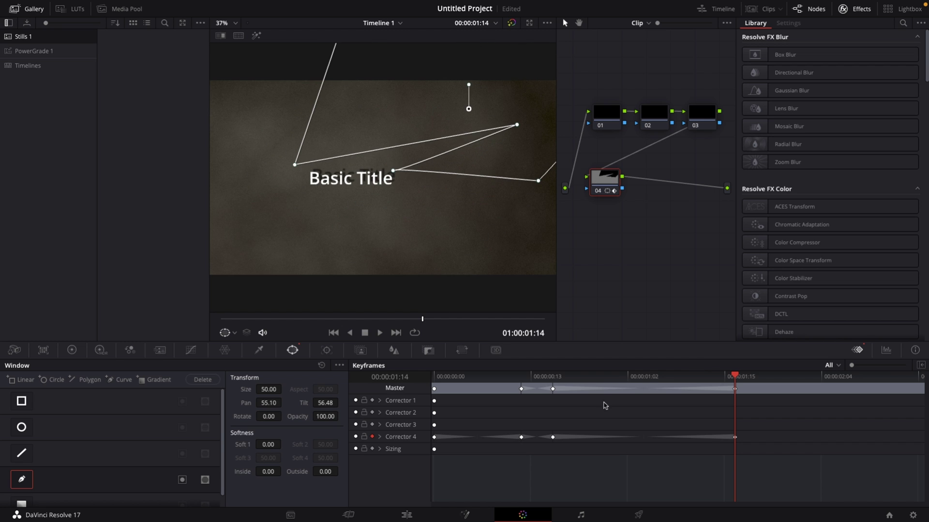
left_click(512, 377)
key("space")
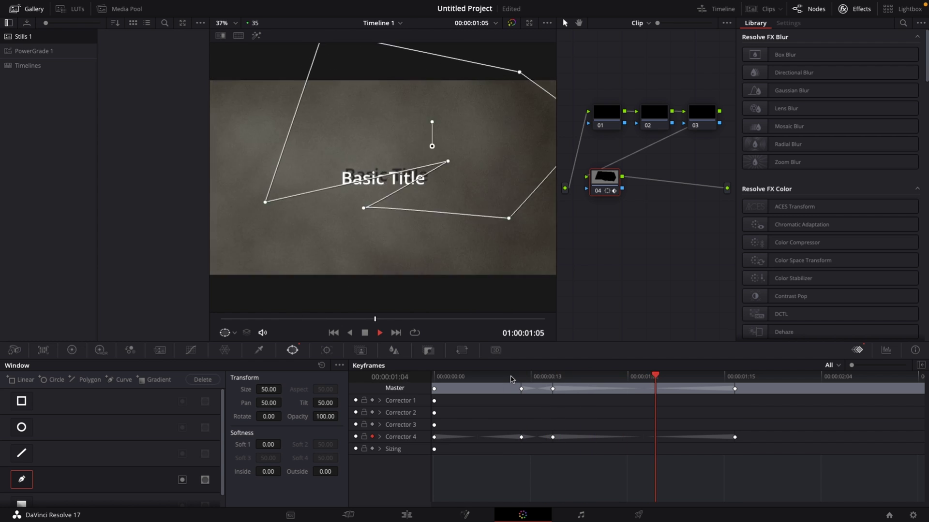
Shift all Corrector 4 keyframes together about eight frames later, and move Corrector 3's second keyframe earlier to about one frame after the start.
left_click_drag(777, 429, 431, 443)
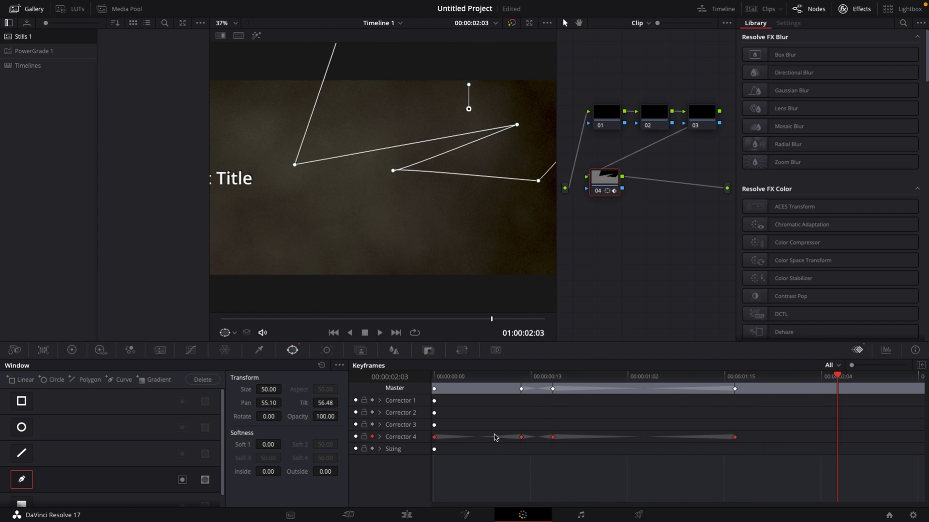
mouse_move(478, 375)
left_mouse_down()
mouse_move(435, 376)
mouse_move(465, 375)
left_mouse_up()
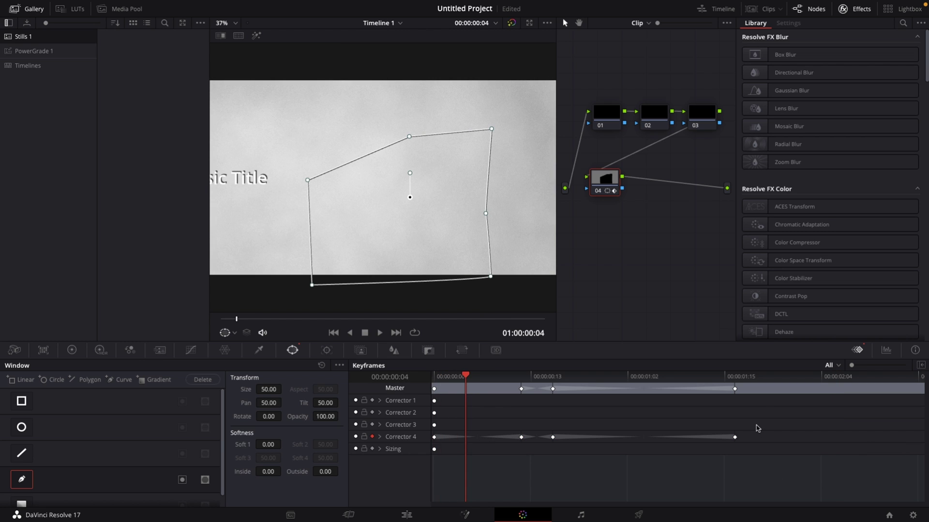
left_click_drag(755, 429, 431, 450)
left_click_drag(520, 440, 584, 438)
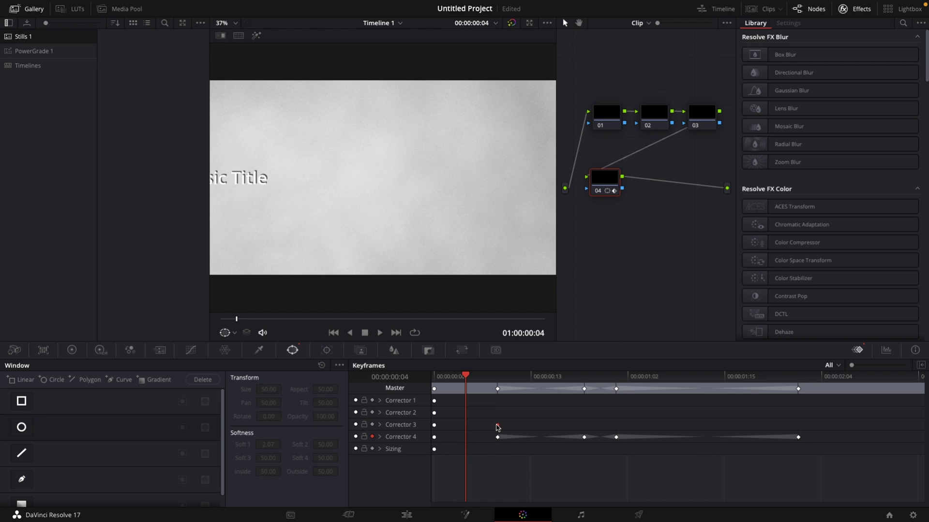
left_click_drag(498, 428, 443, 428)
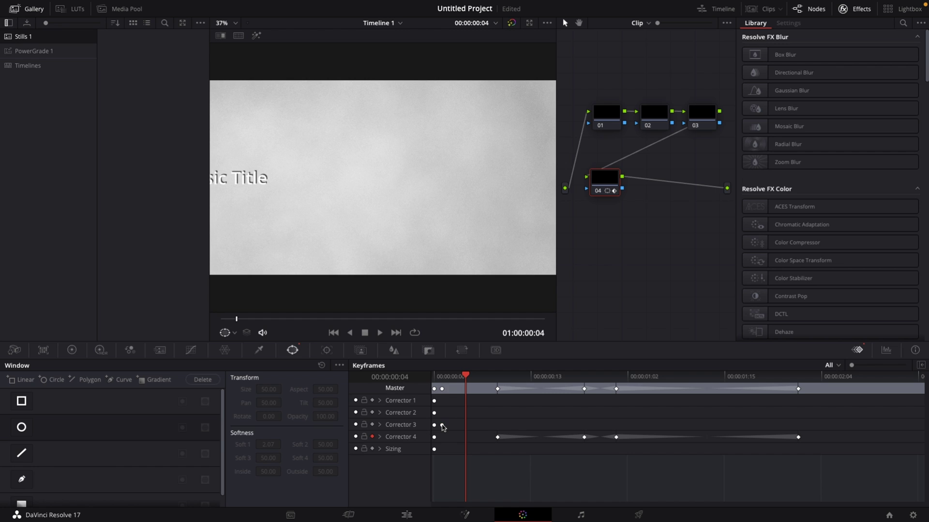